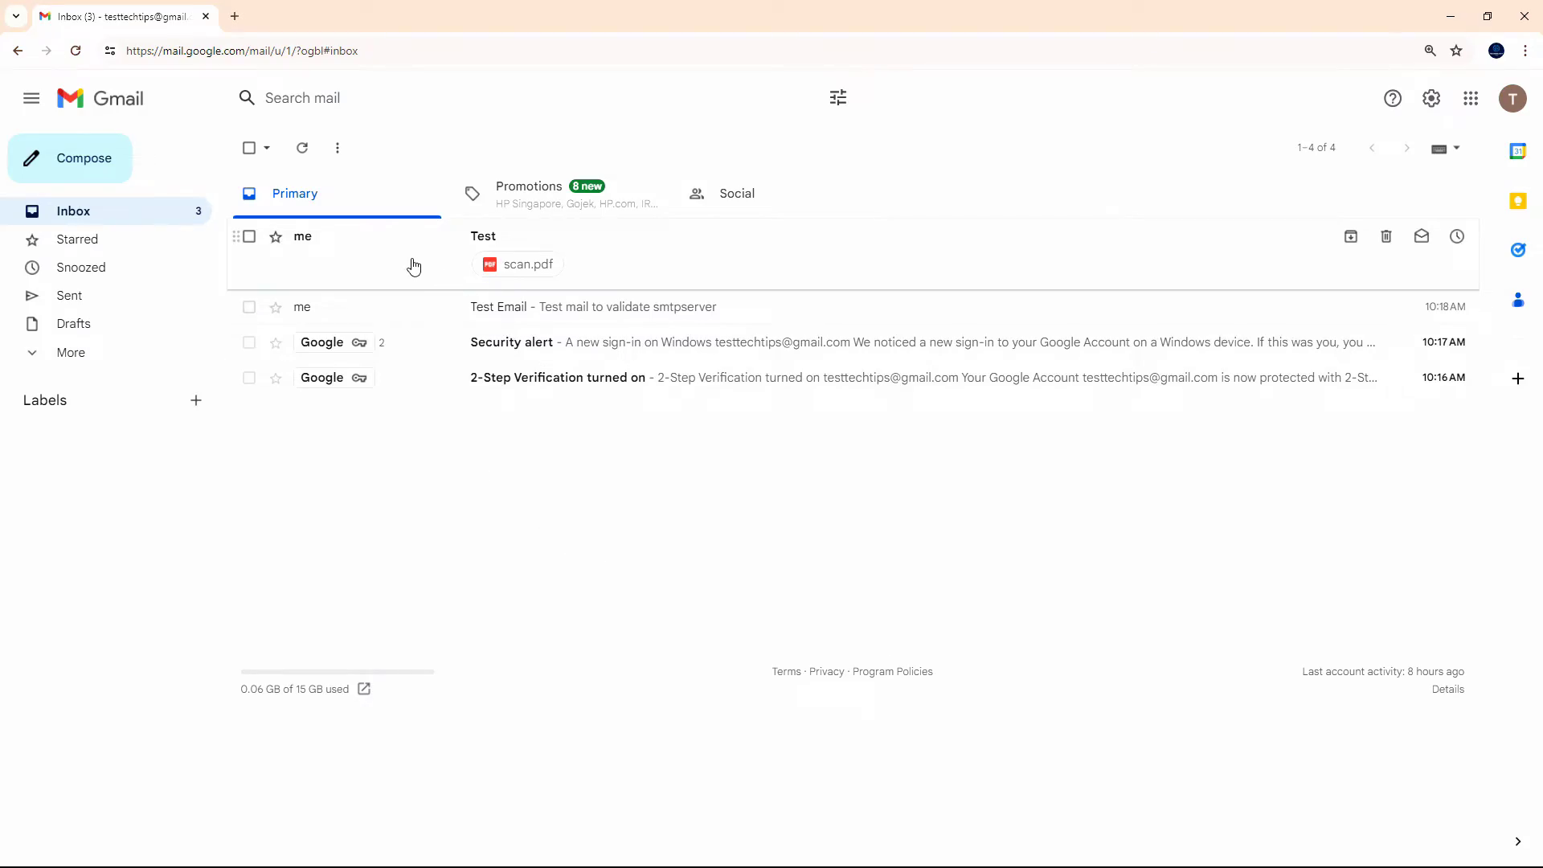
Preview the scan.pdf attachment from the Test email in Gmail.
left_click(497, 268)
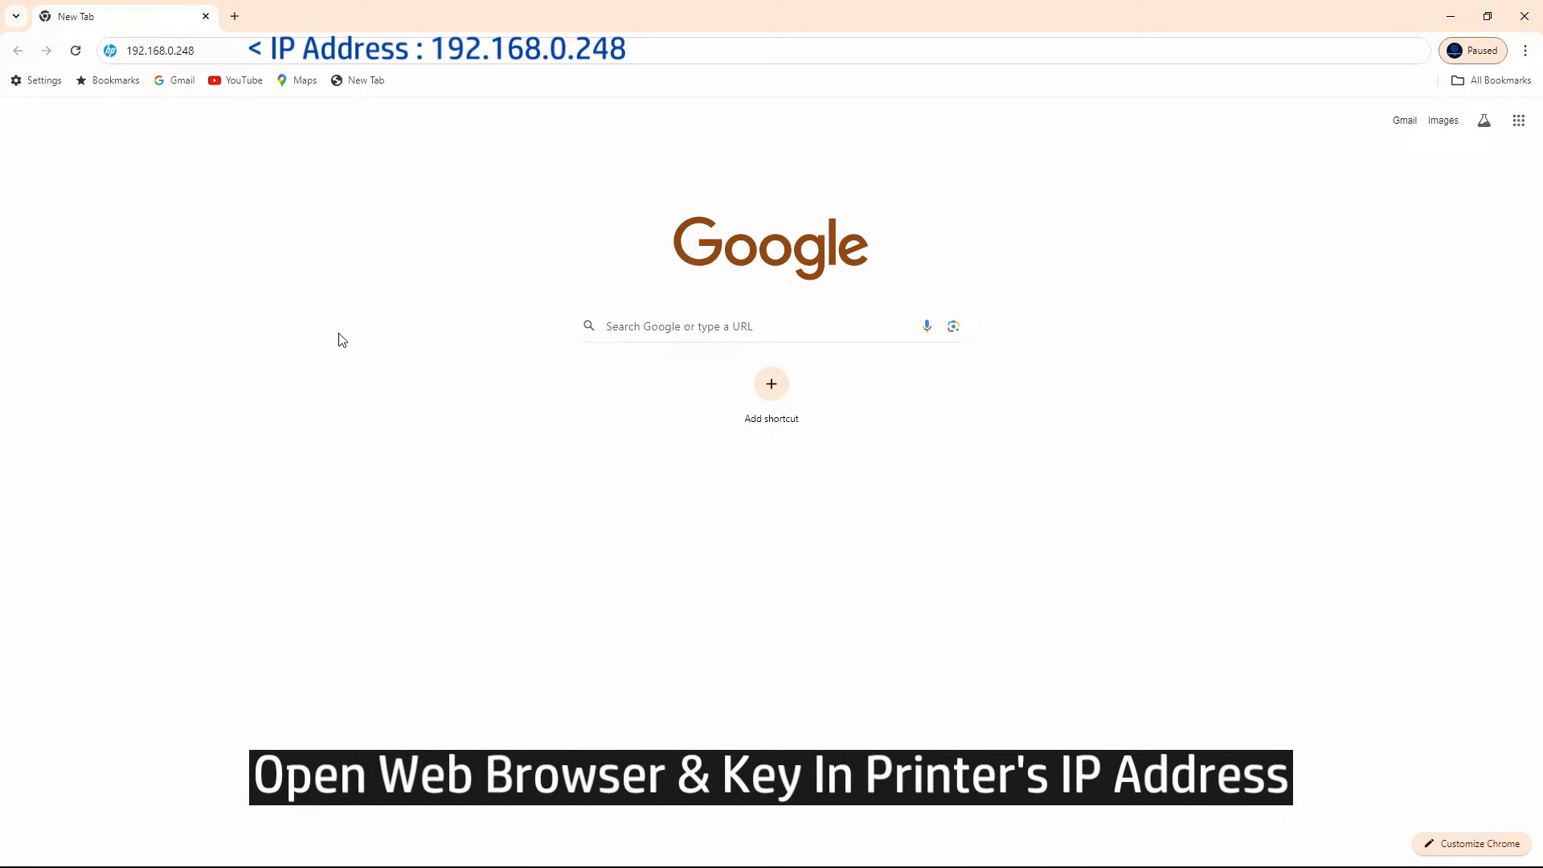
Load 192.168.0.248 and get past Chrome's privacy warning to the printer's EWS.
left_click(346, 53)
key("Return")
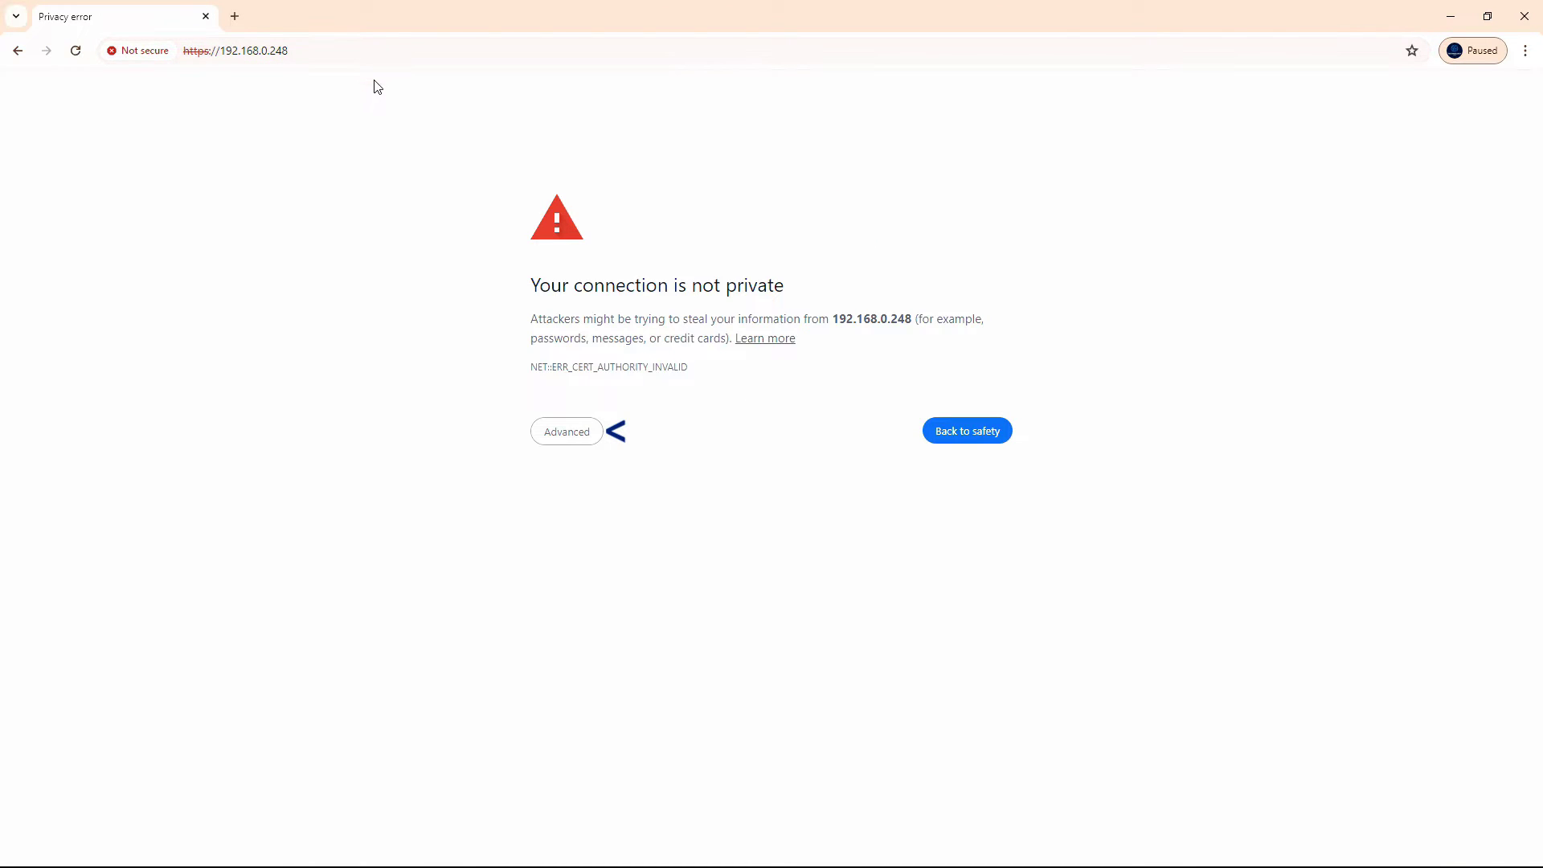
left_click(560, 442)
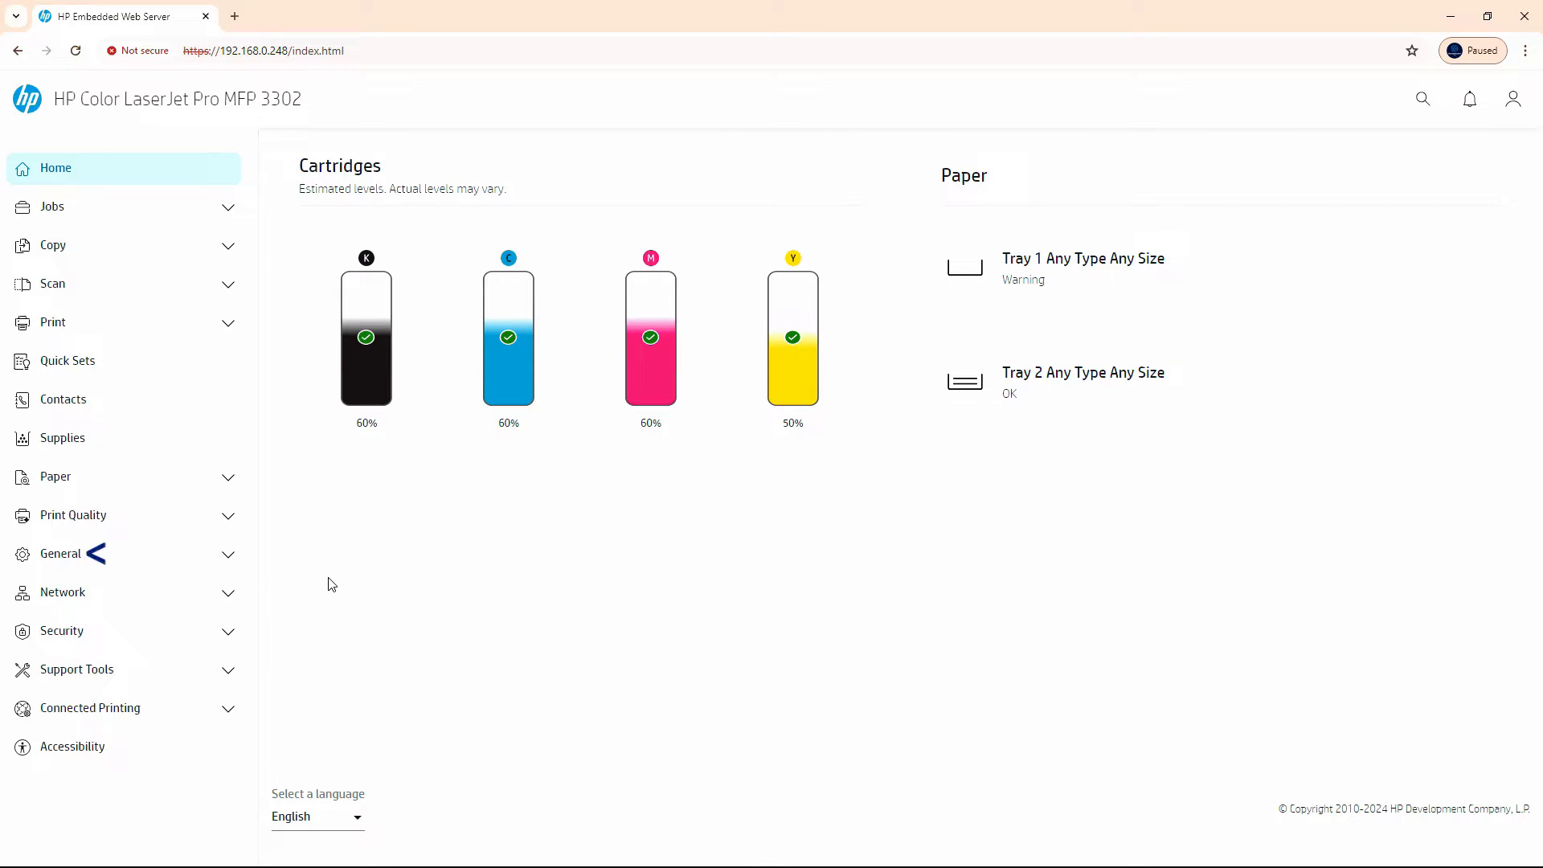
Reach General > Email Servers and sign in with the printer PIN.
left_click(77, 562)
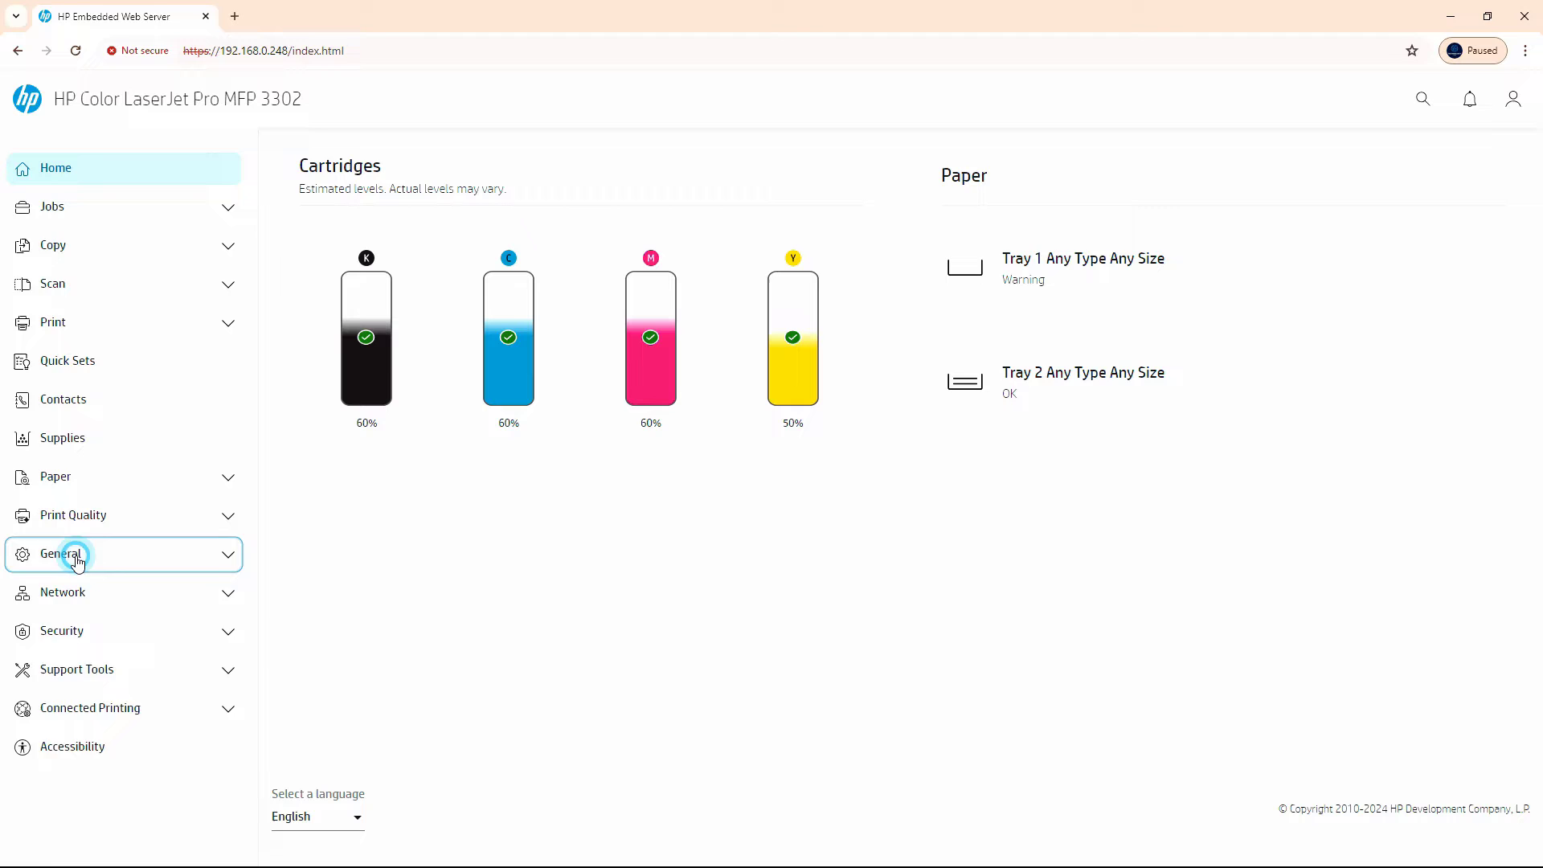
scroll(200, 757, "down", 2)
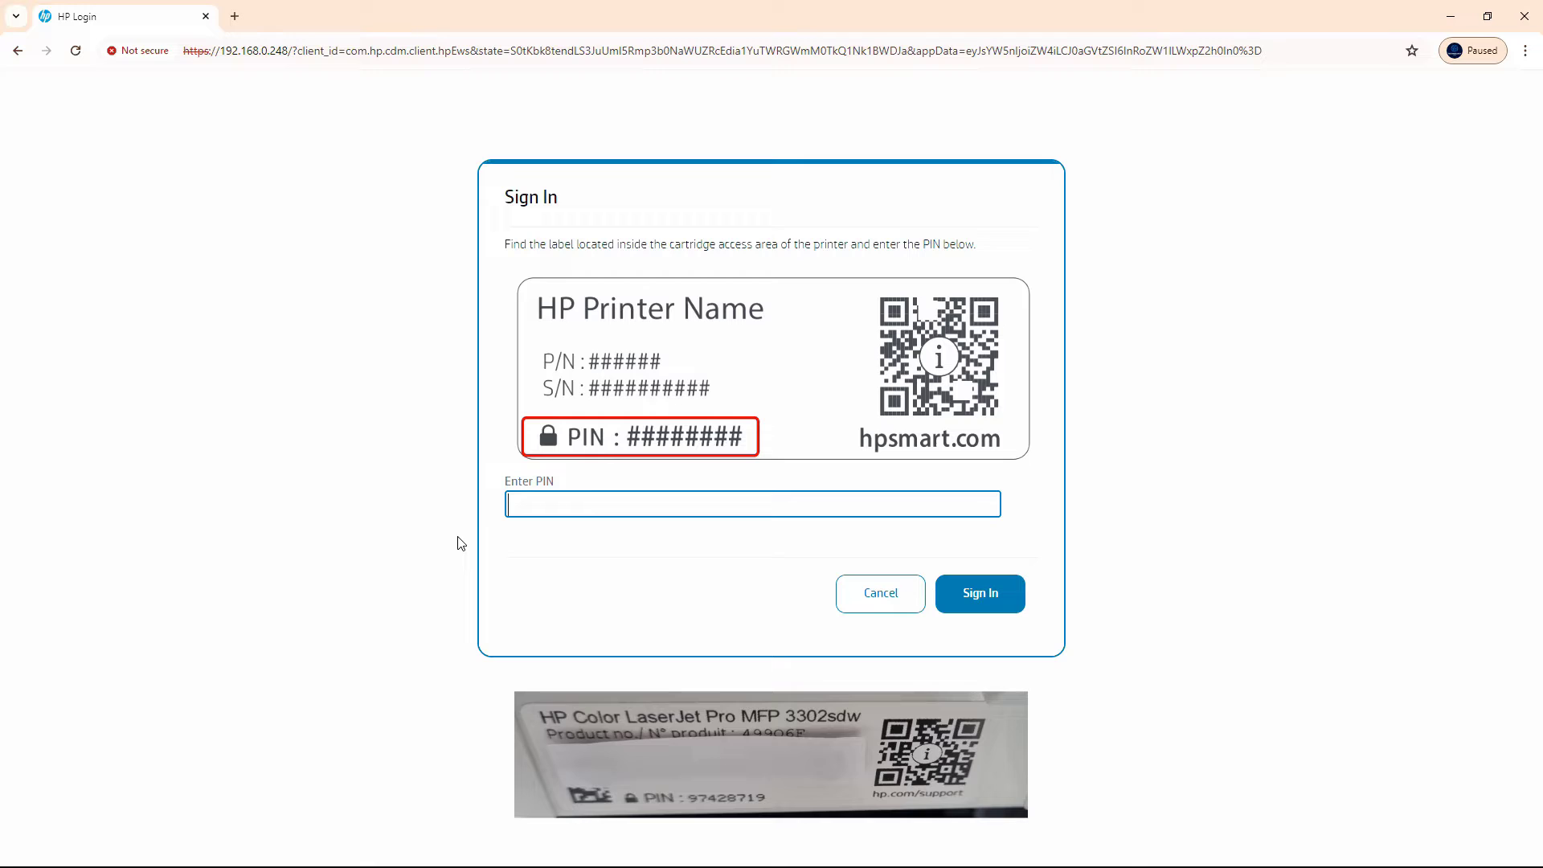
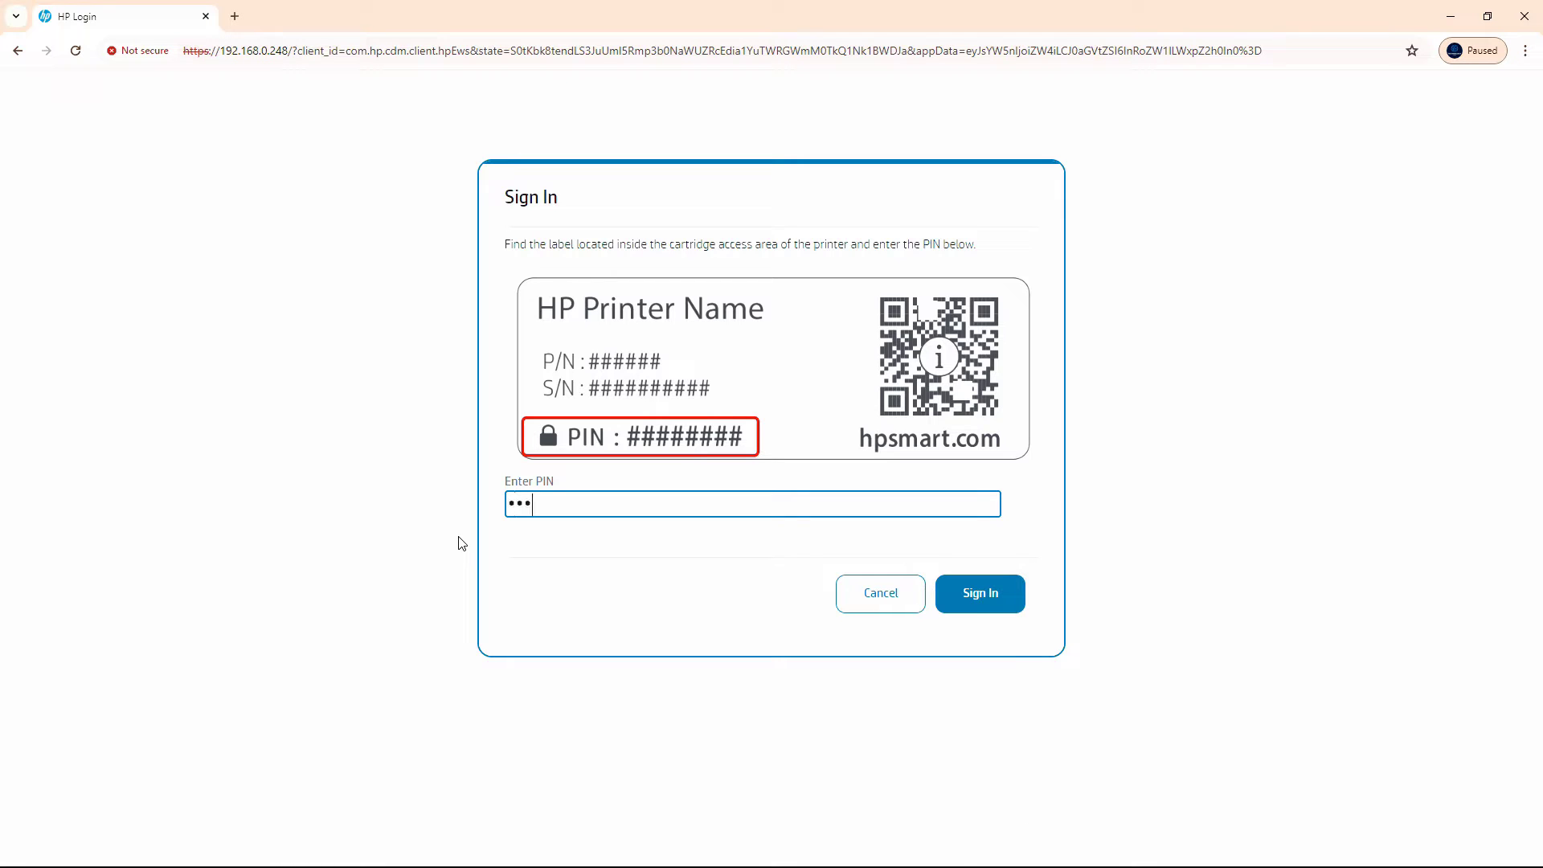
left_click(1000, 599)
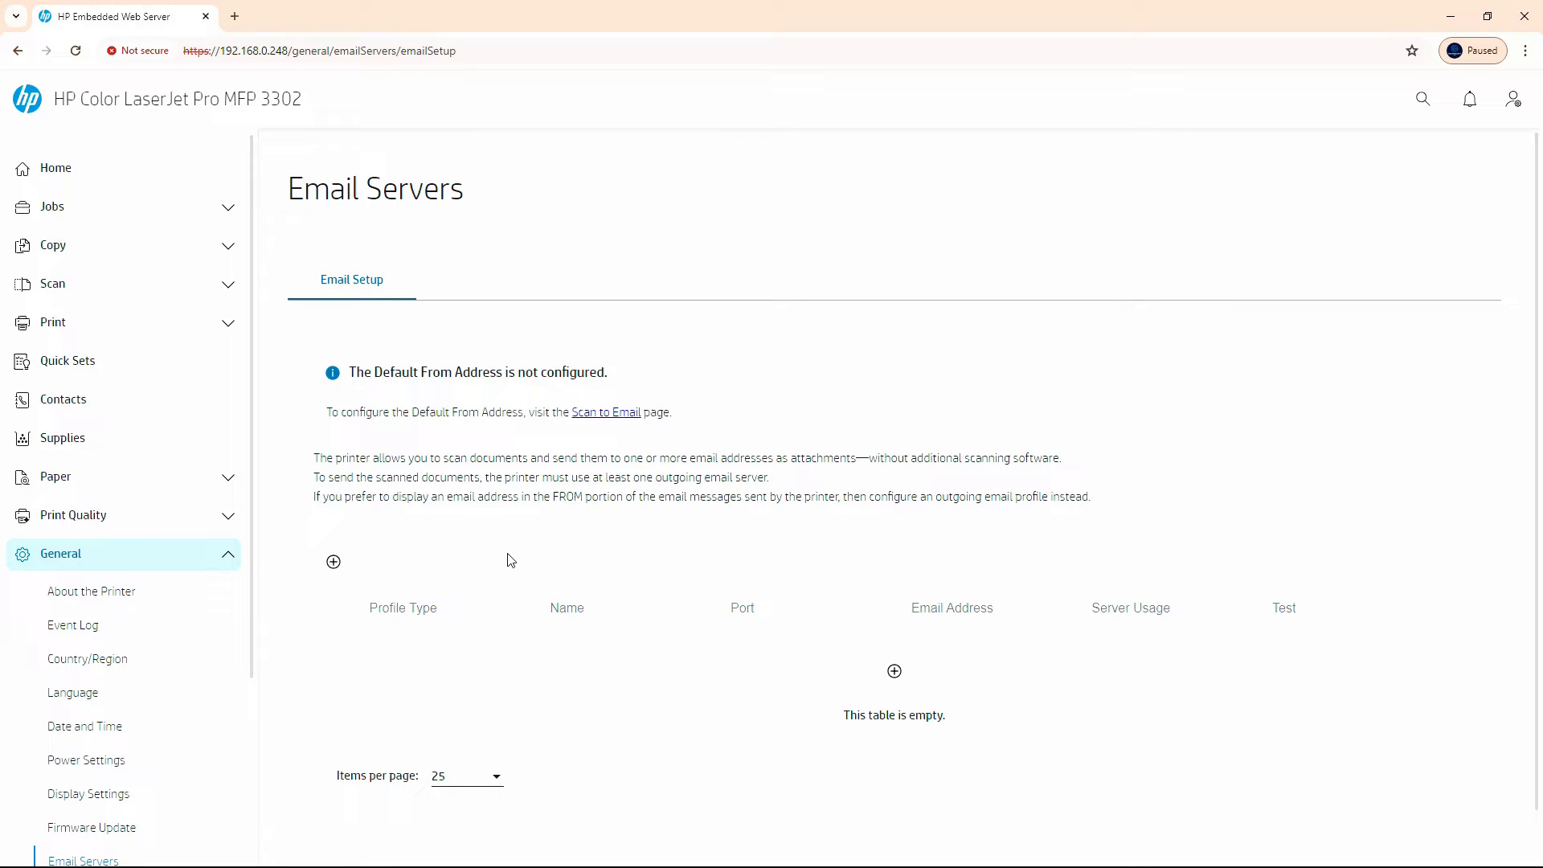
Add a new SMTP Server profile with display name Scan to Gmail.
left_click(335, 565)
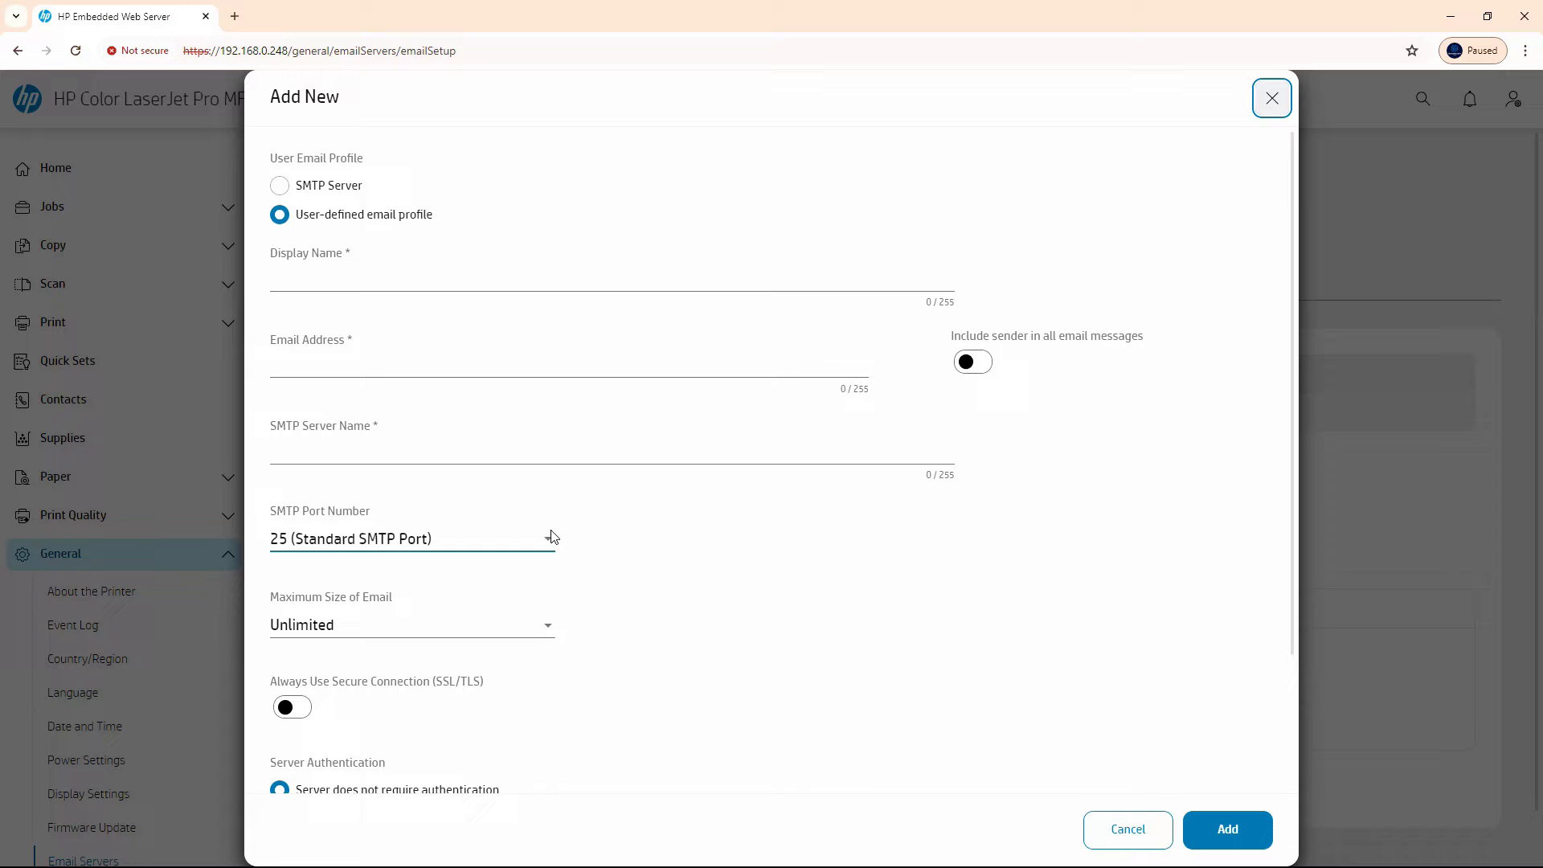
left_click(302, 193)
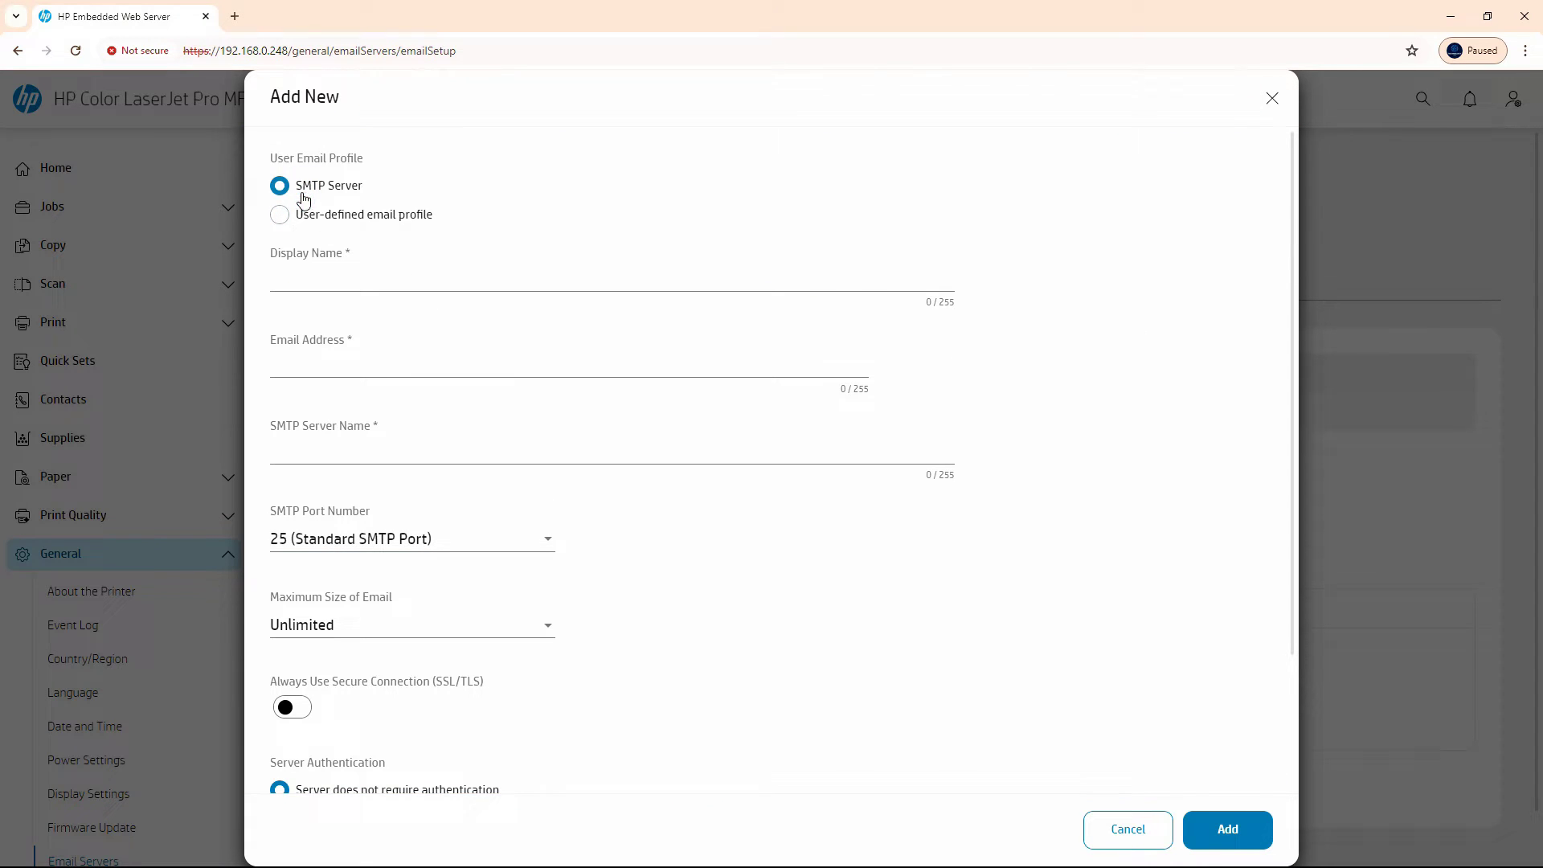
left_click(332, 277)
type("Scan to")
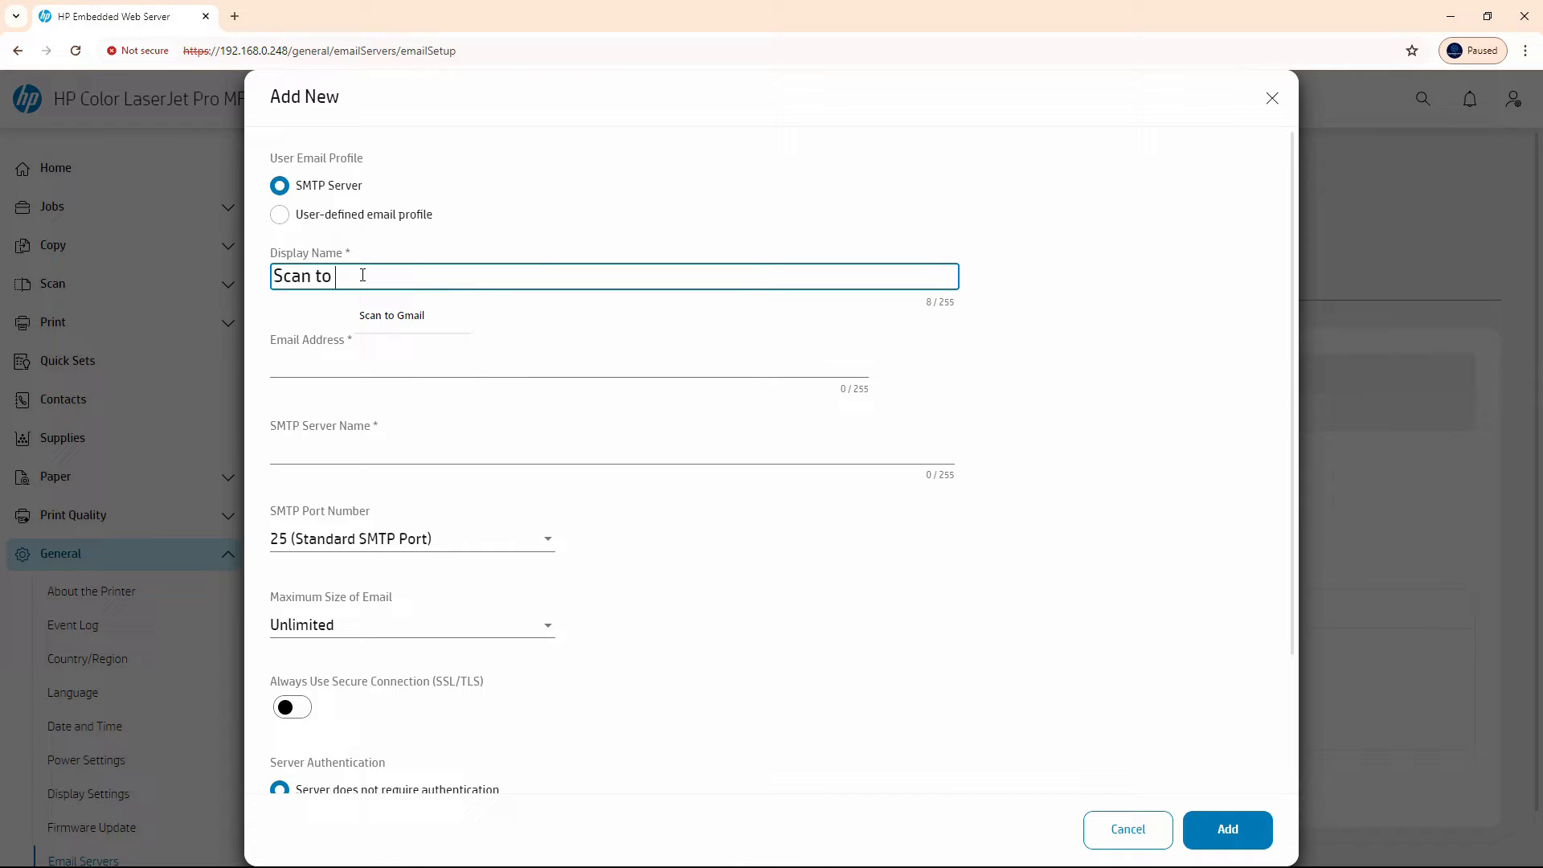
type("mail")
left_click(502, 337)
Fill in the sender Gmail address and SMTP server name smtp.gmail.com.
left_click(428, 356)
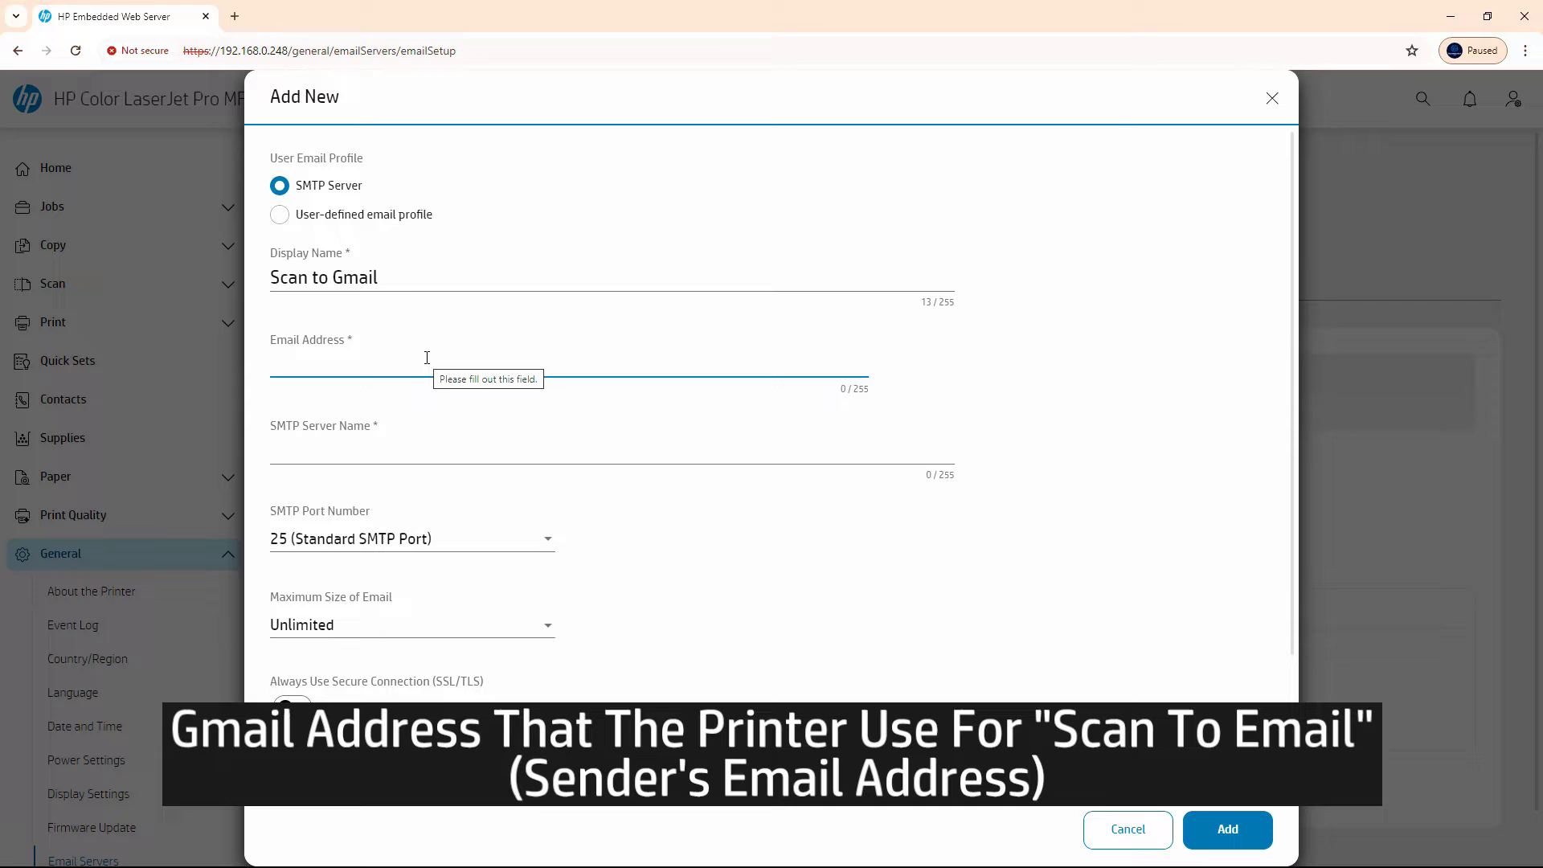
left_click(415, 361)
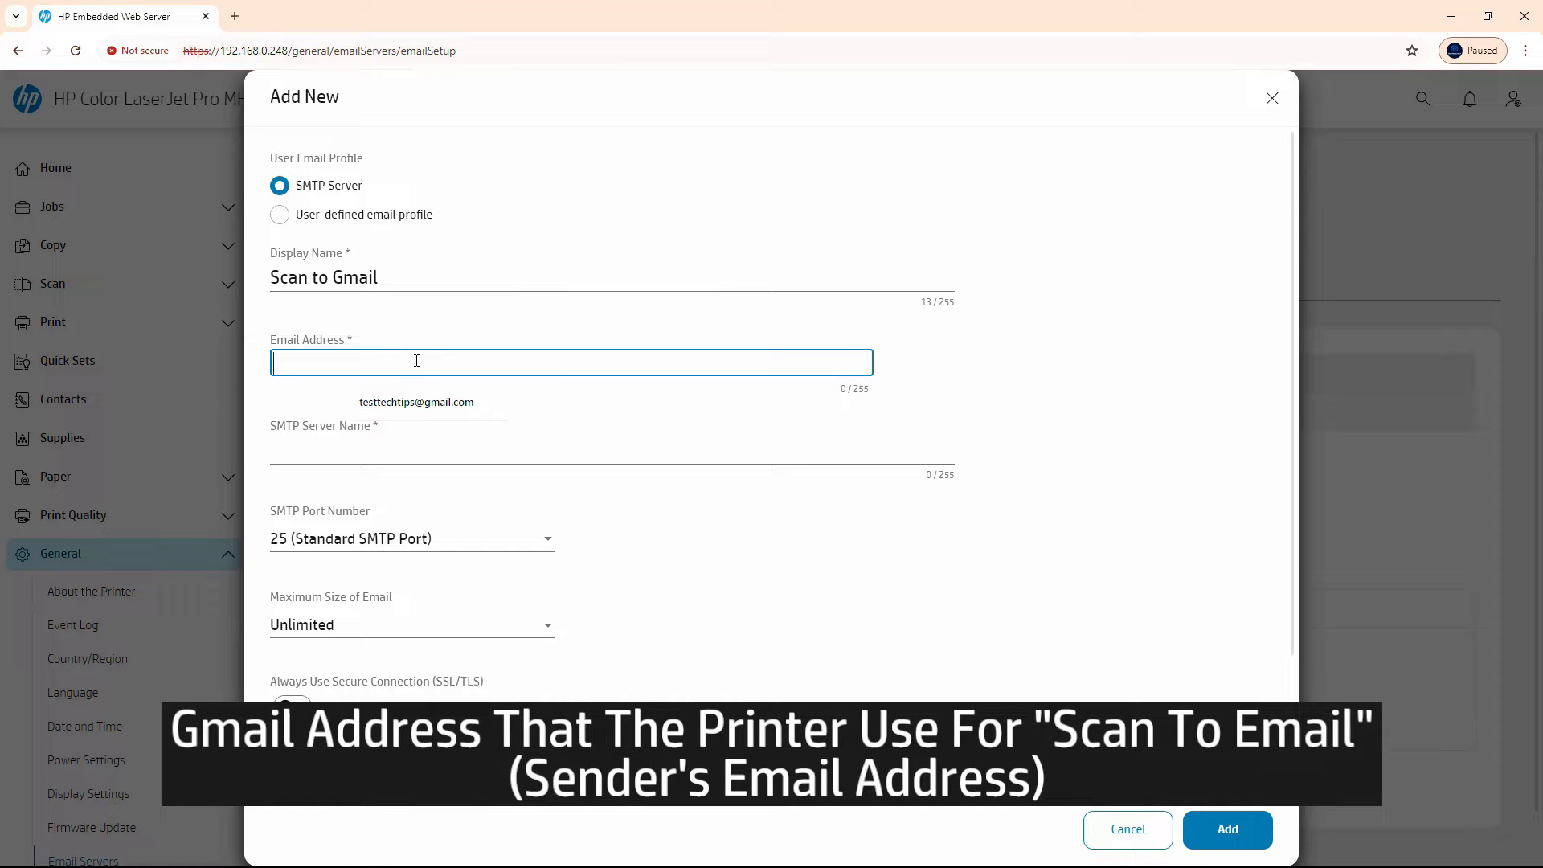
left_click(415, 401)
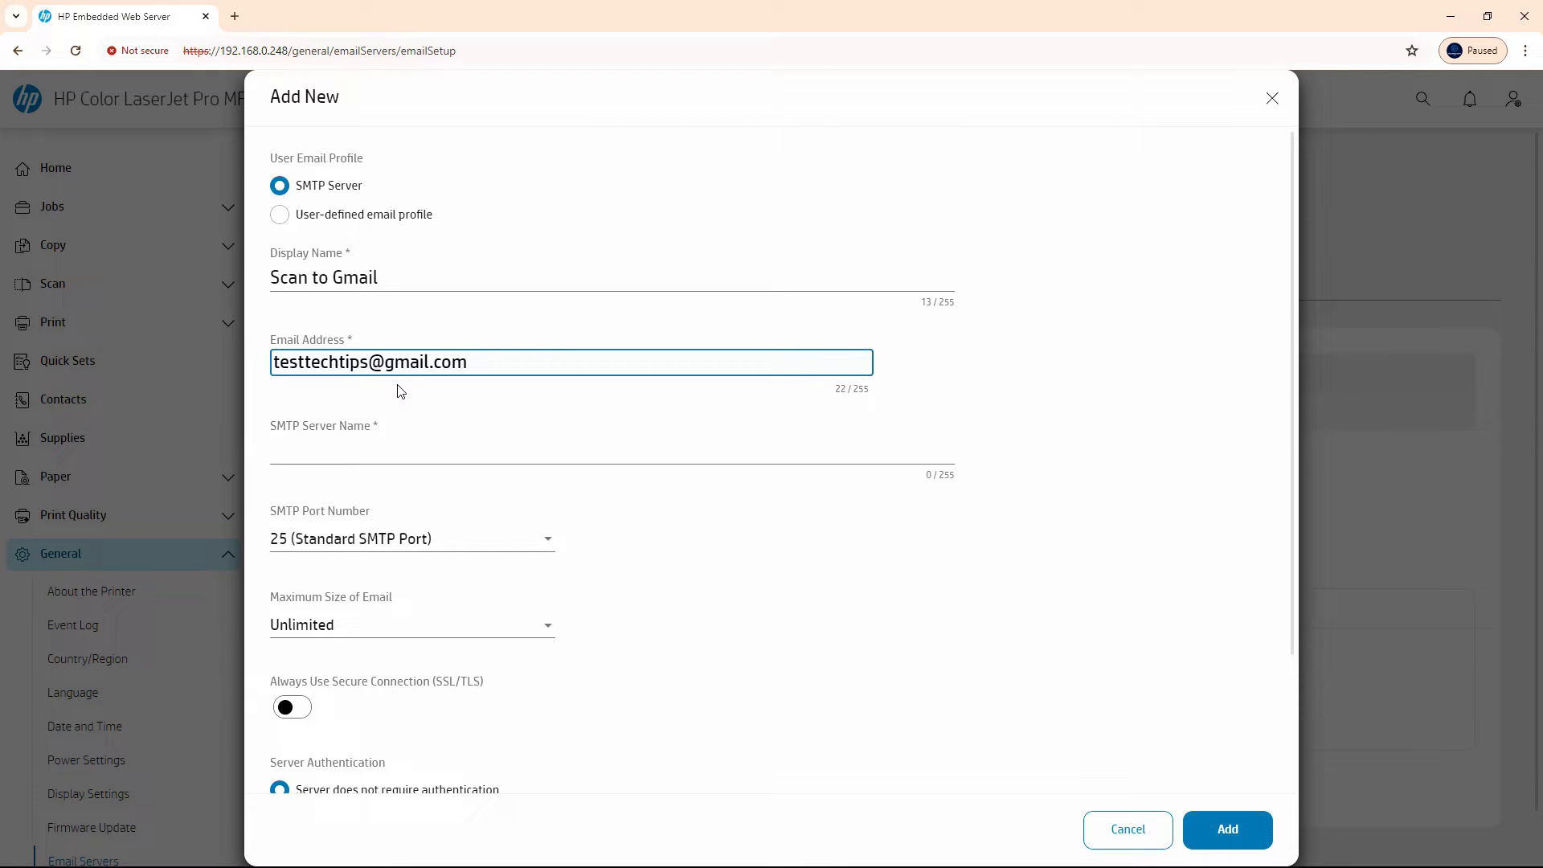
left_click(363, 449)
type("smt")
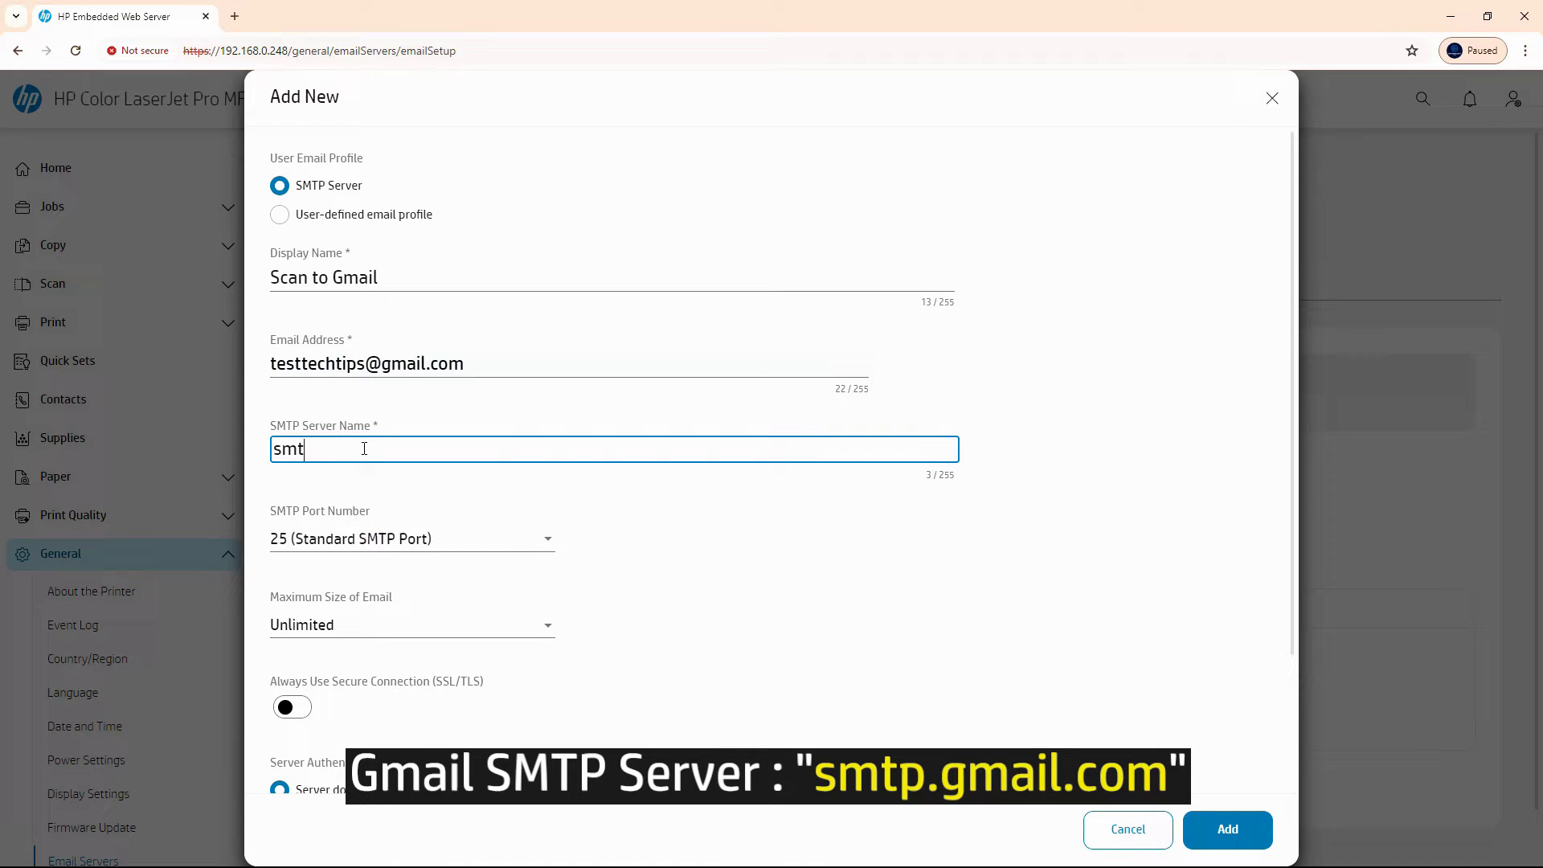
type("p.gmail.")
type("com")
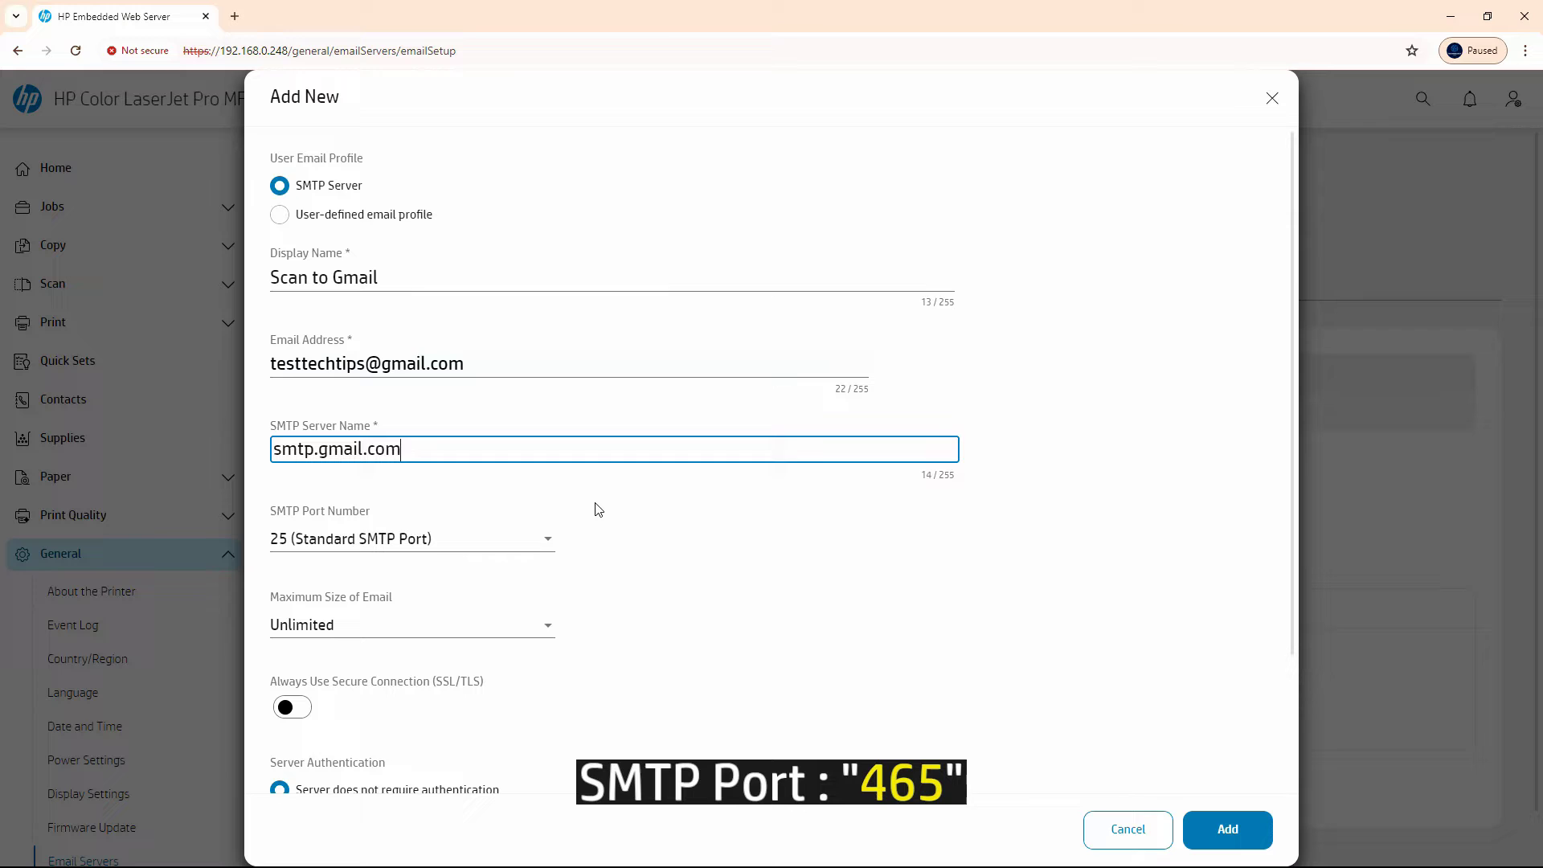
Set SMTP port 465 (Legacy Secure) with Always Use Secure Connection (SSL/TLS) on.
left_click(540, 543)
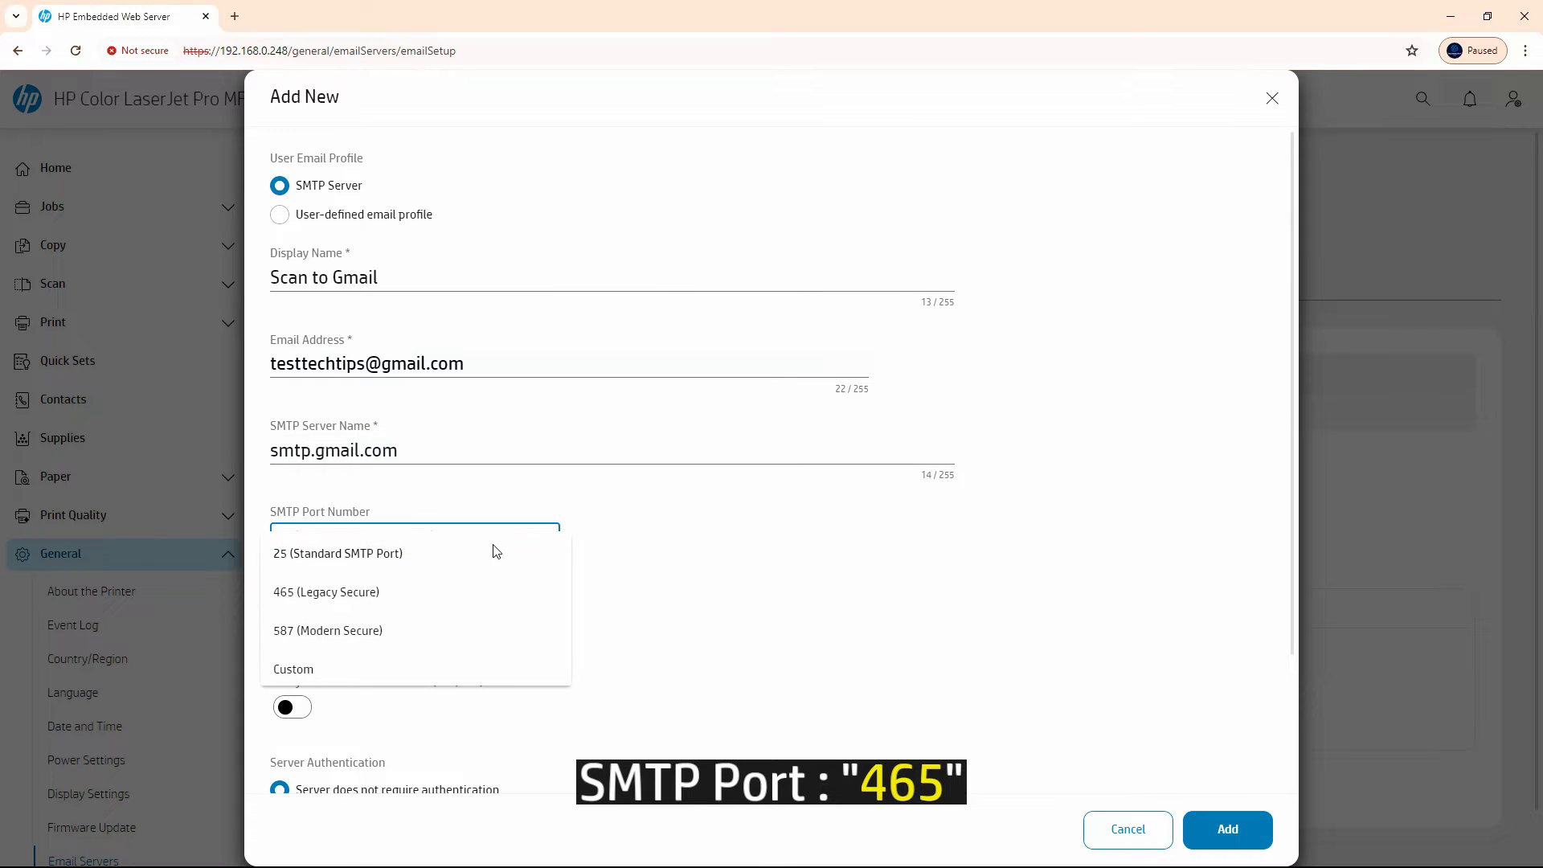
left_click(344, 591)
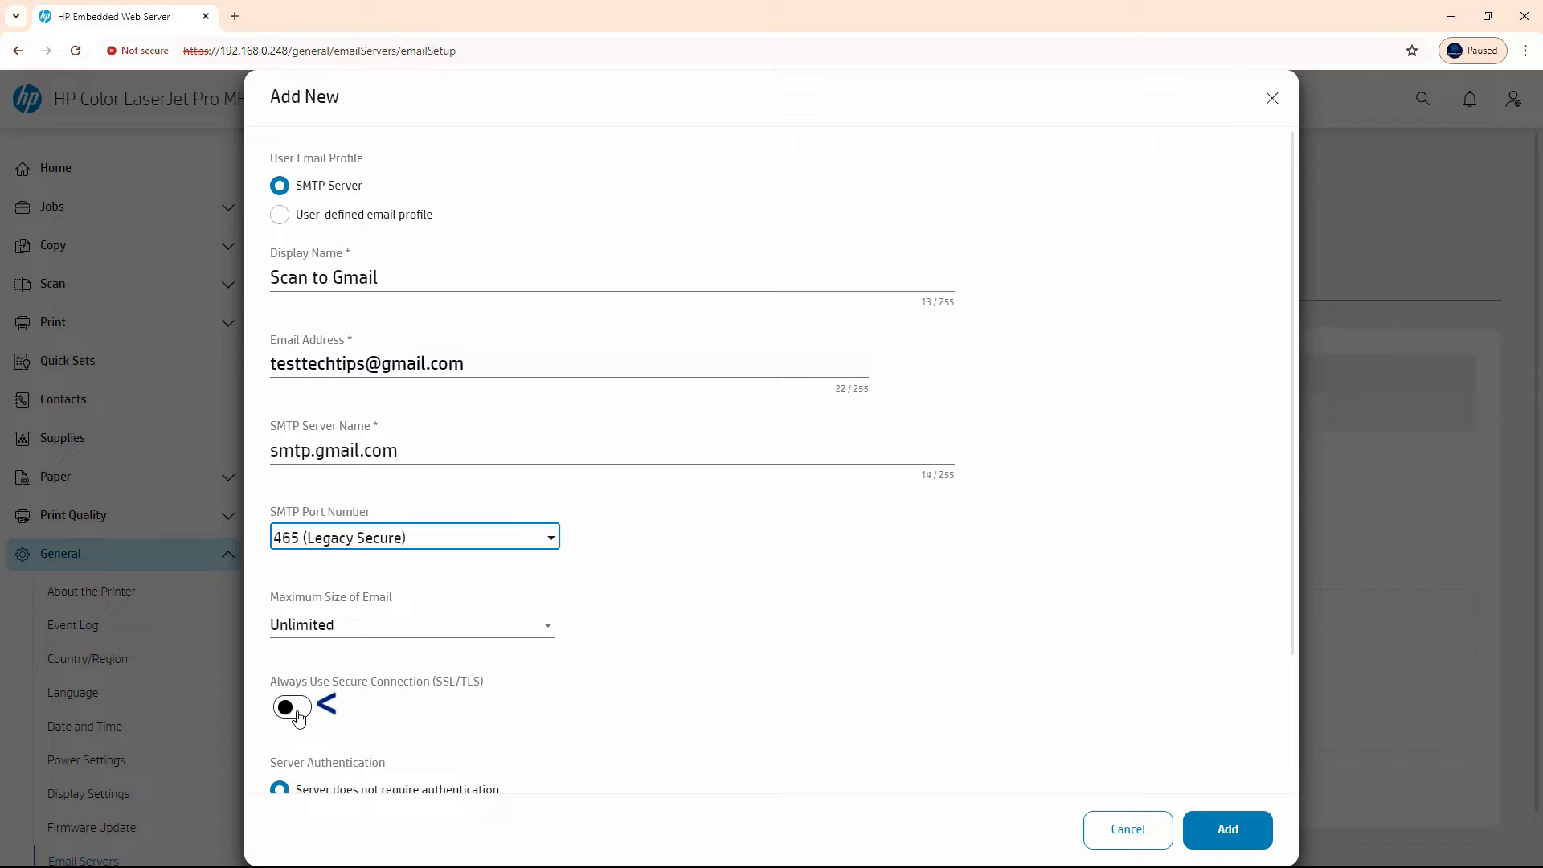
left_click(297, 714)
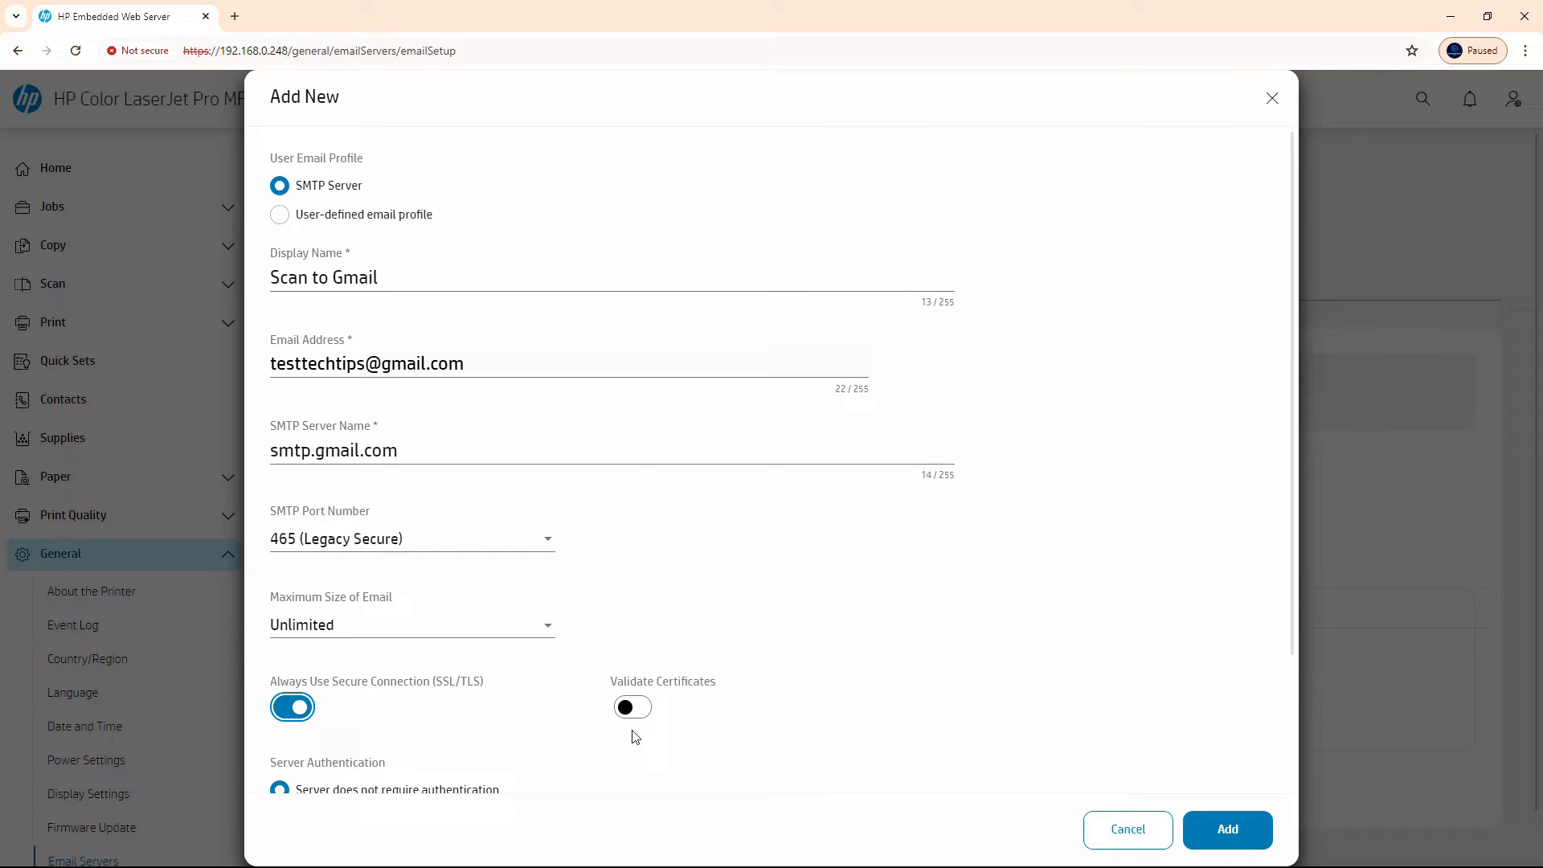
scroll(636, 736, "down", 3)
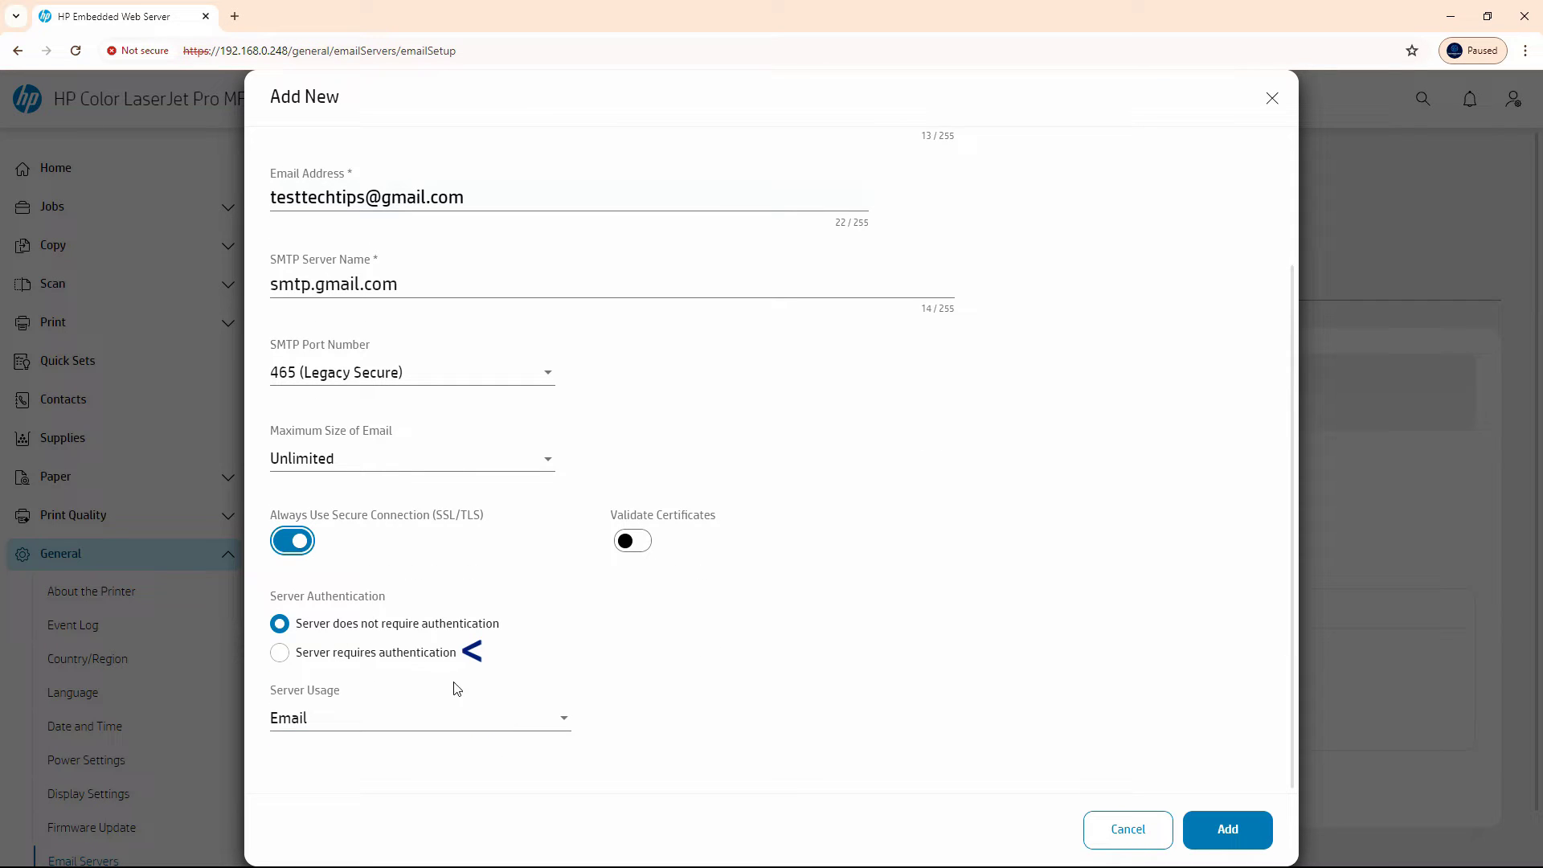
Require server authentication with the Gmail address as user name, then start a new browser tab.
left_click(281, 660)
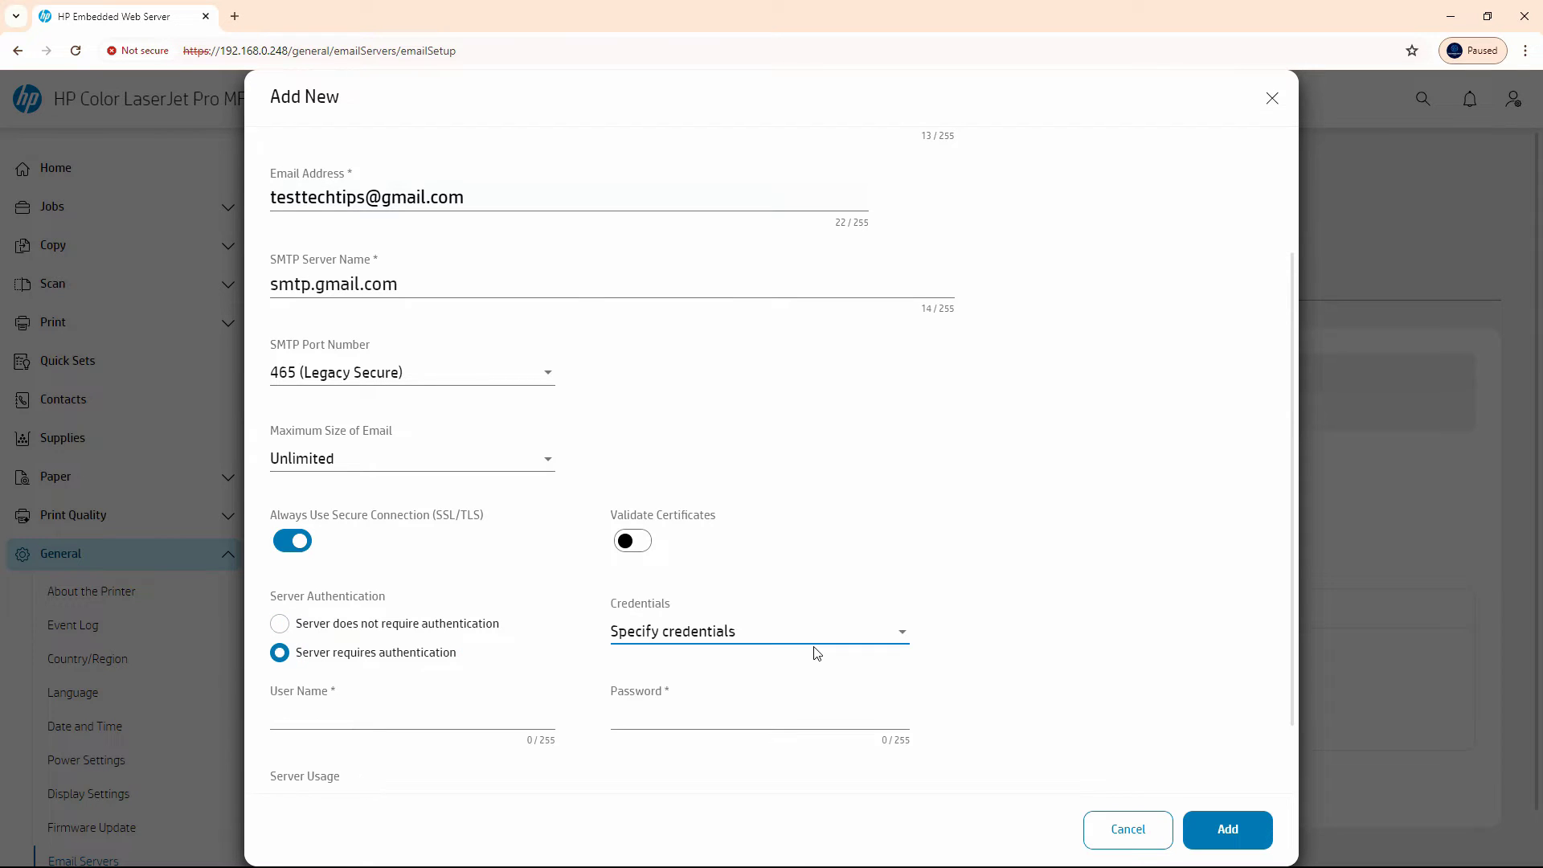
left_click(684, 717)
left_click(444, 733)
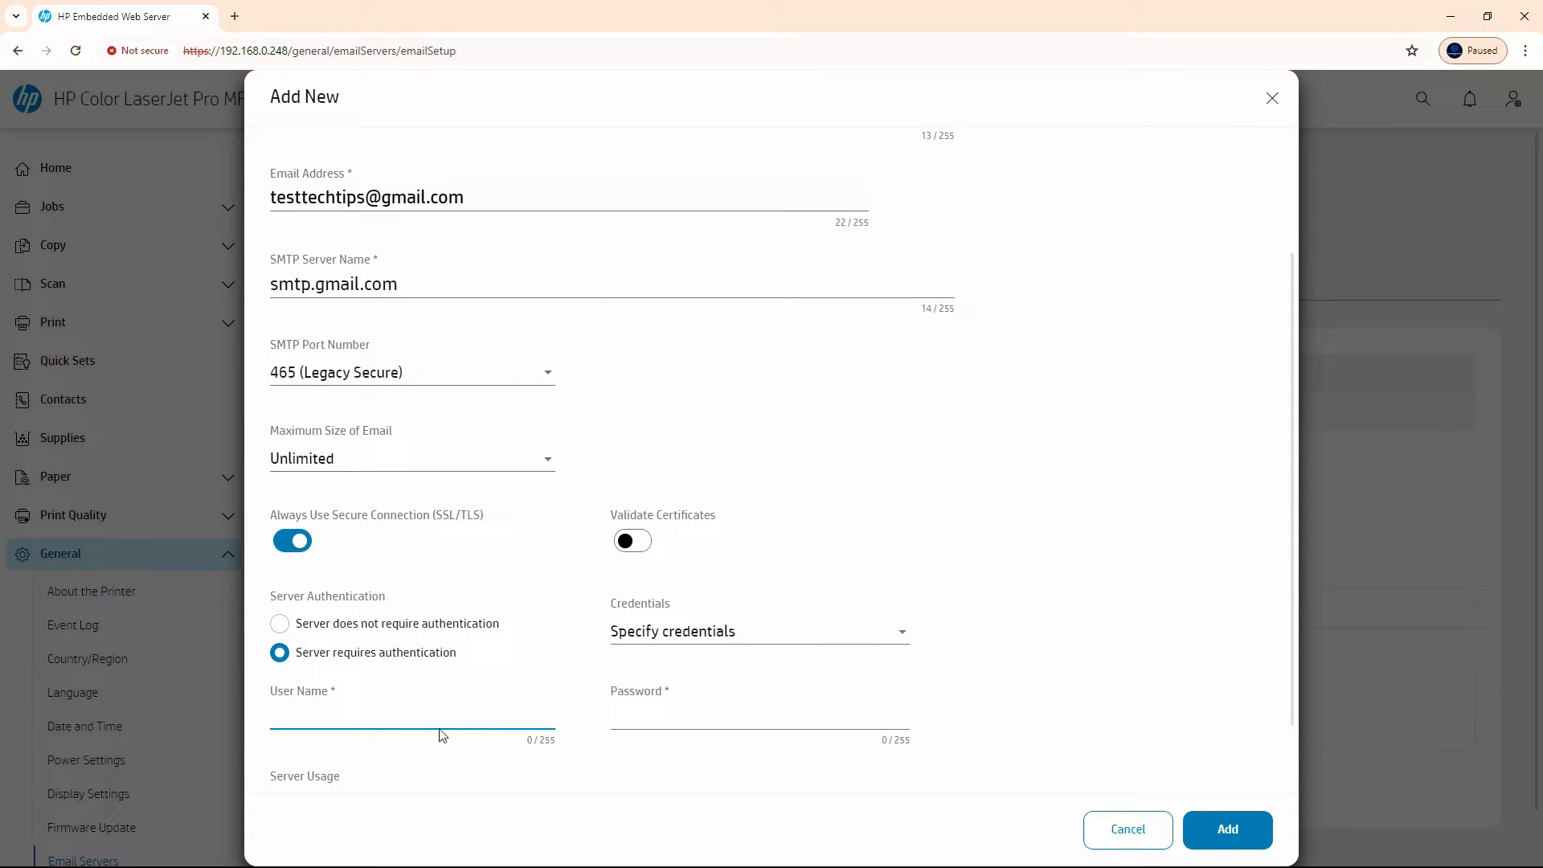
left_click(391, 722)
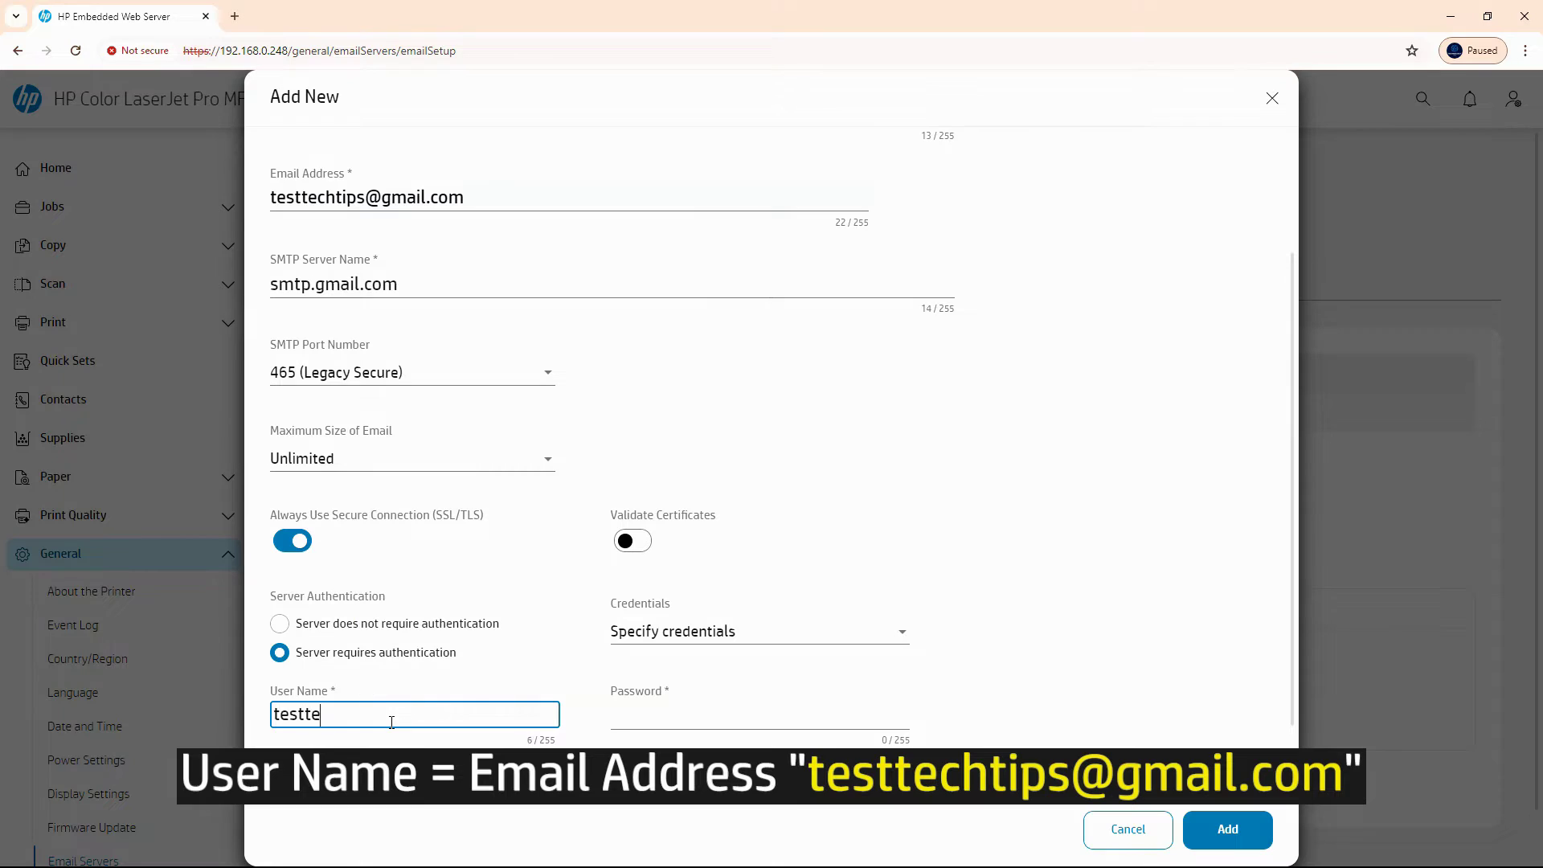
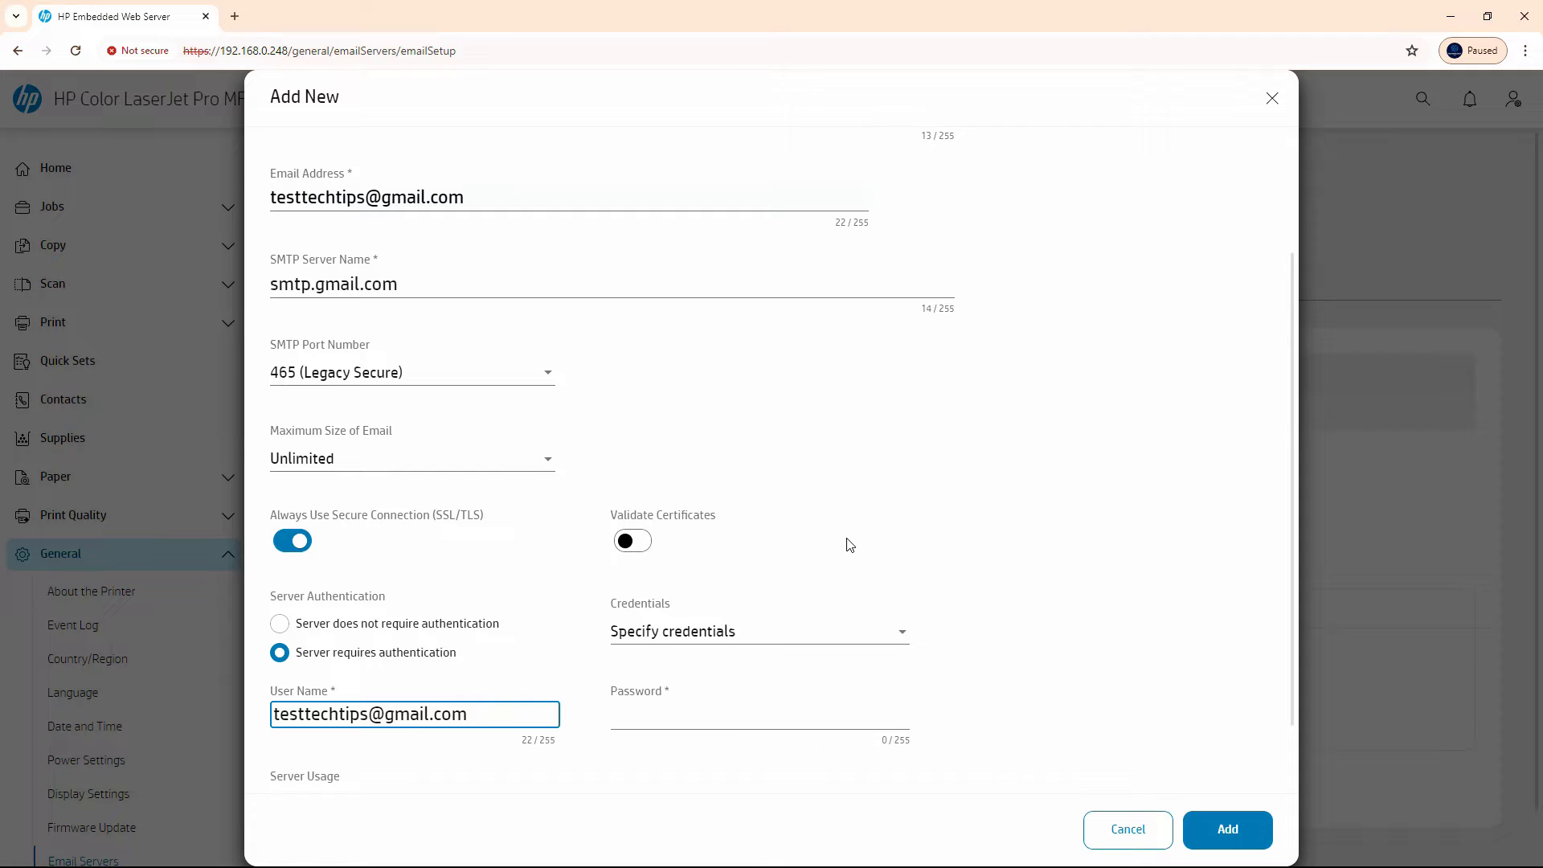
left_click(236, 17)
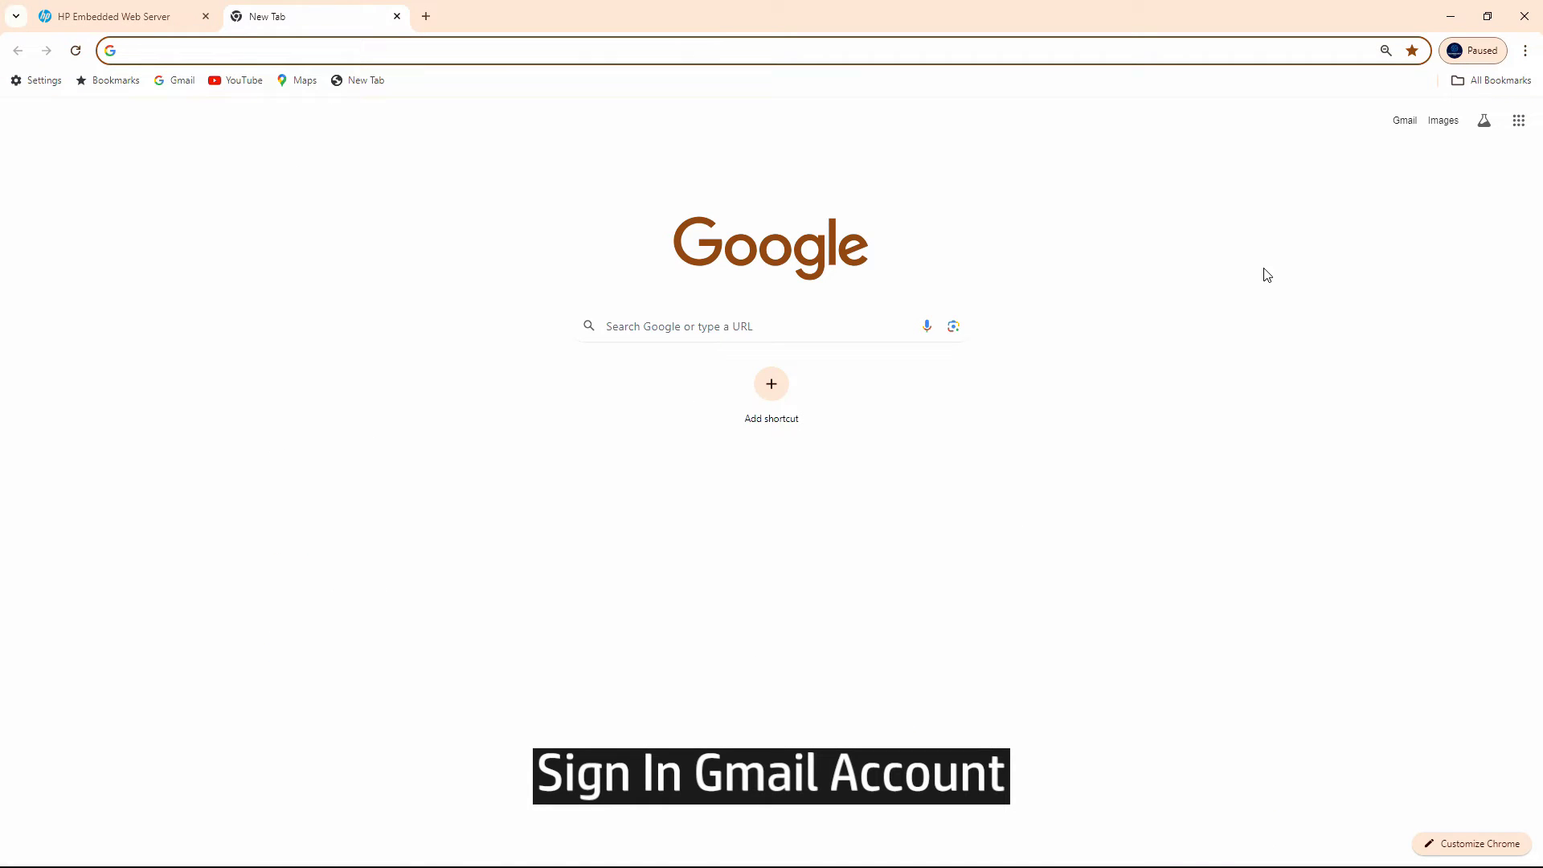
Sign in to Gmail with email and password, skipping the passkey prompt, and show the account panel.
left_click(1403, 123)
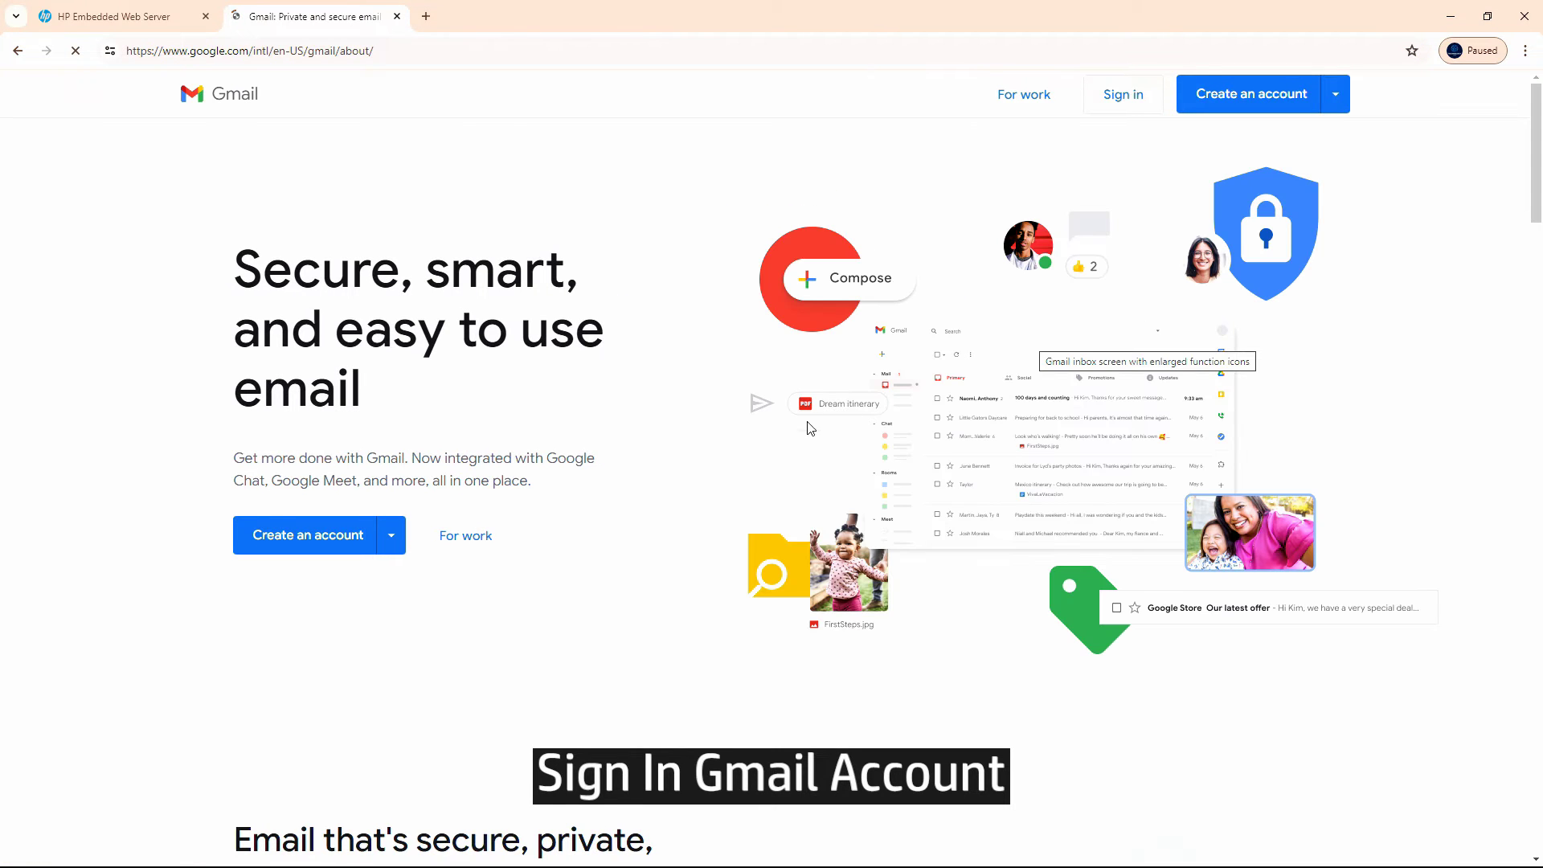
left_click(1123, 93)
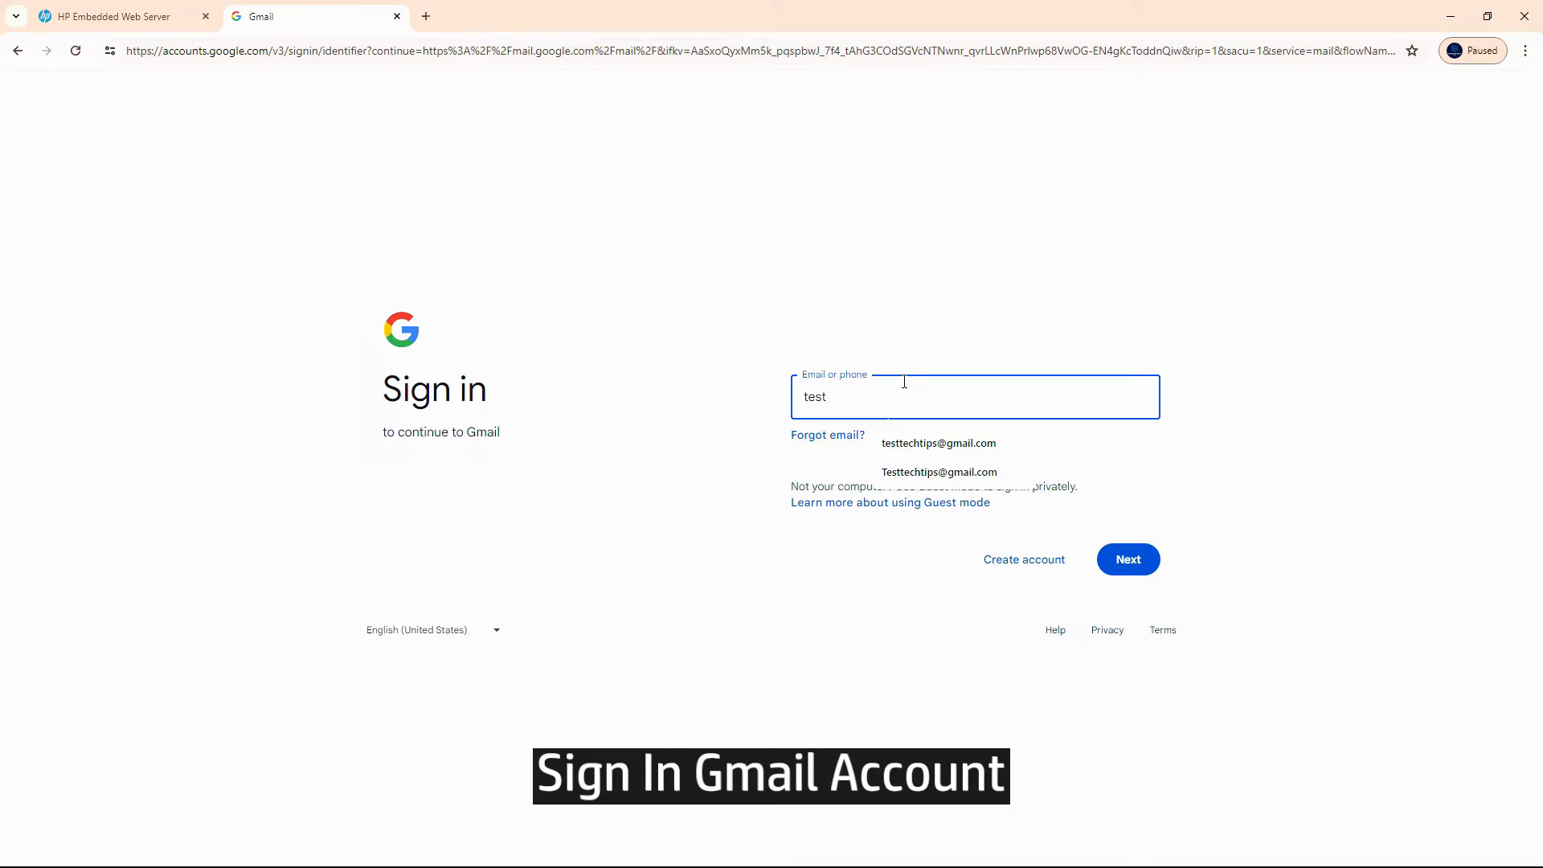
left_click(1129, 562)
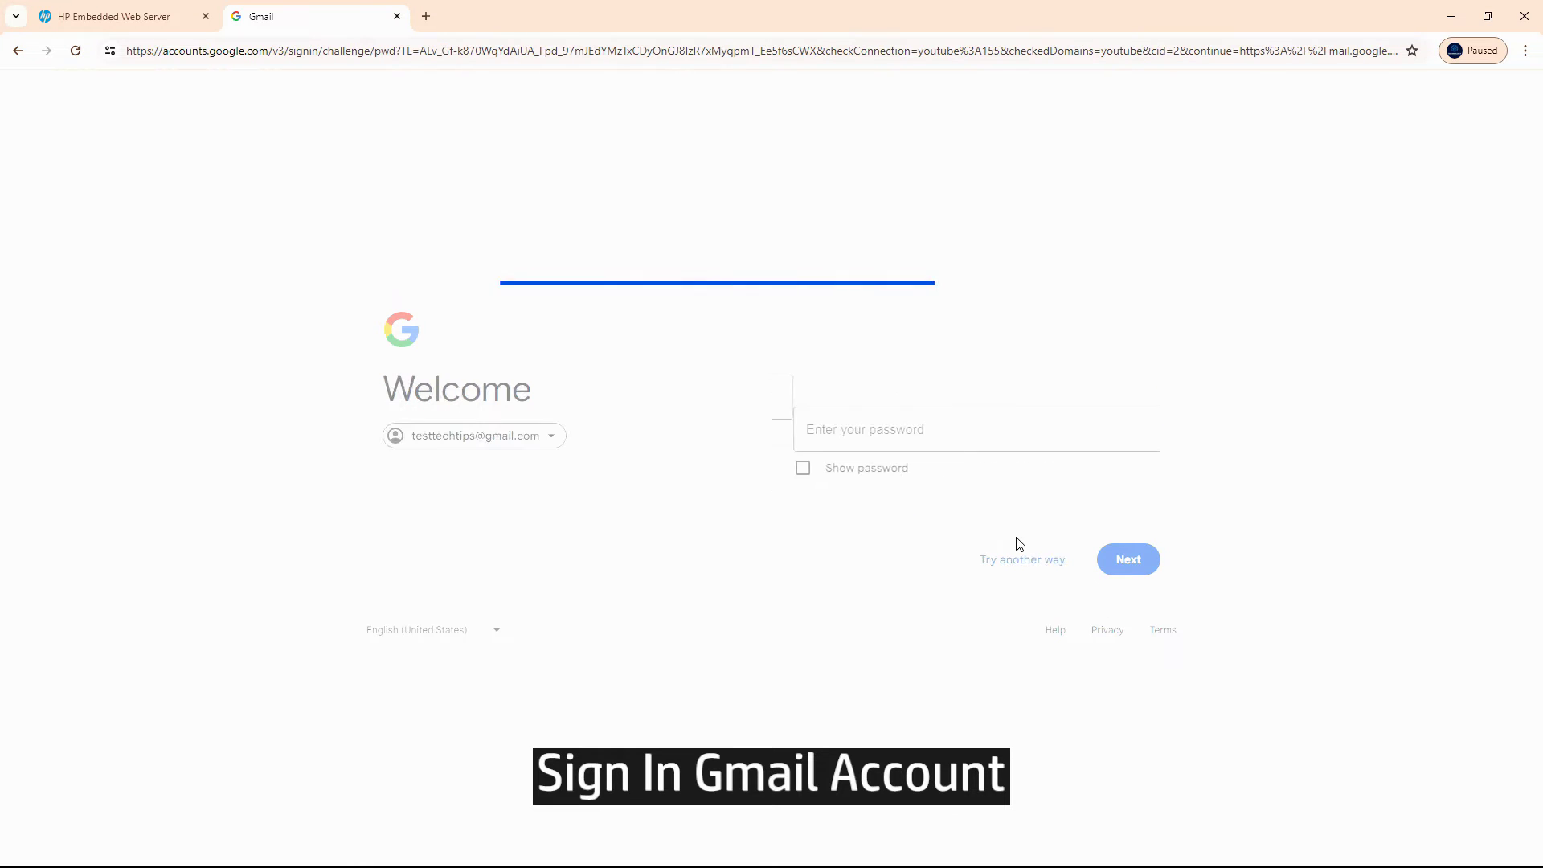
type("••")
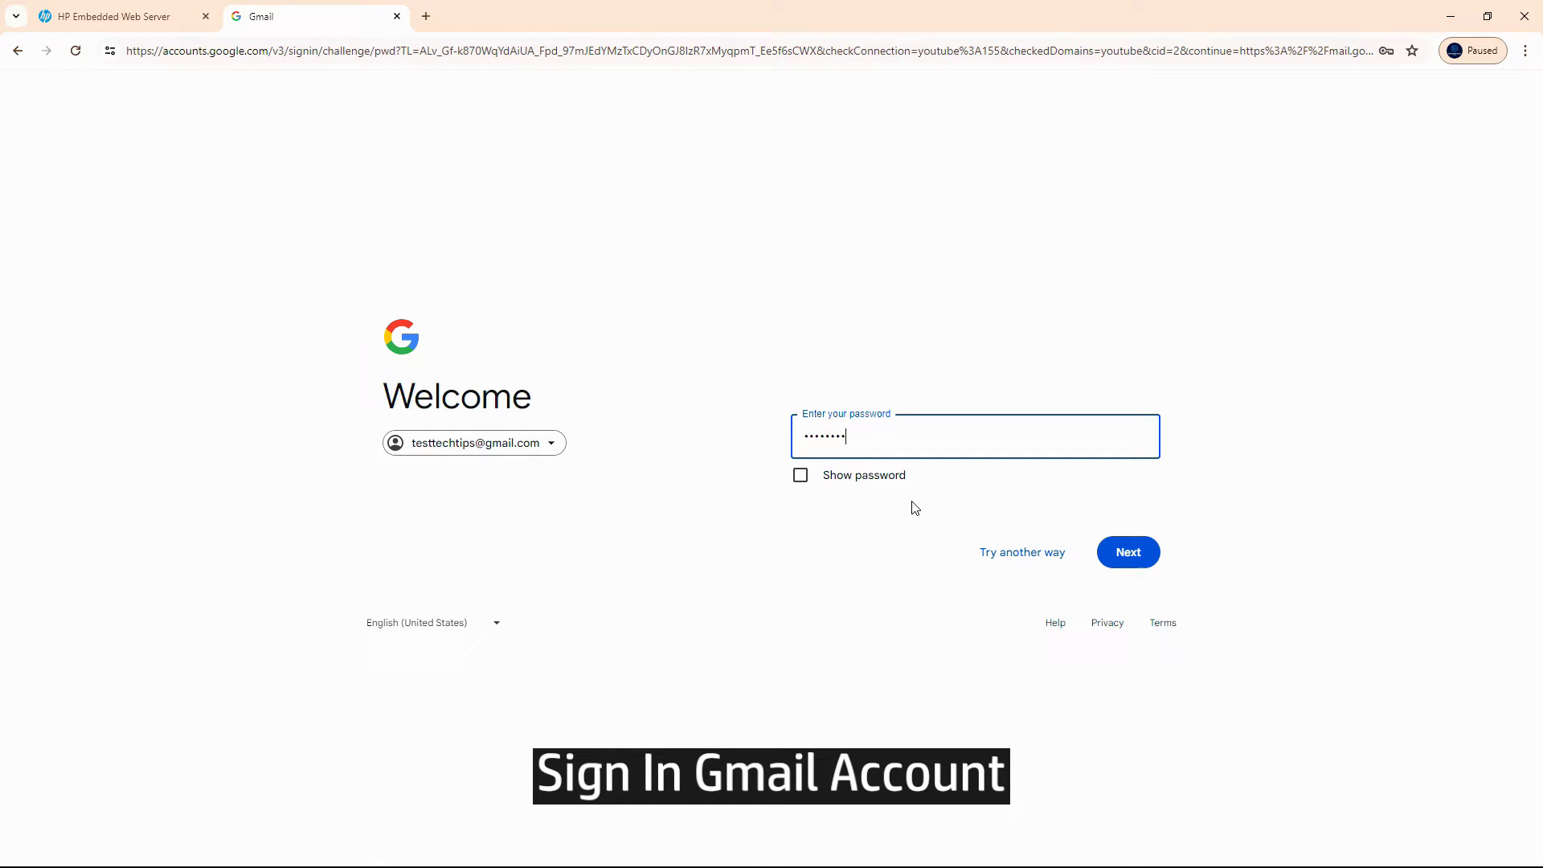
left_click(1151, 553)
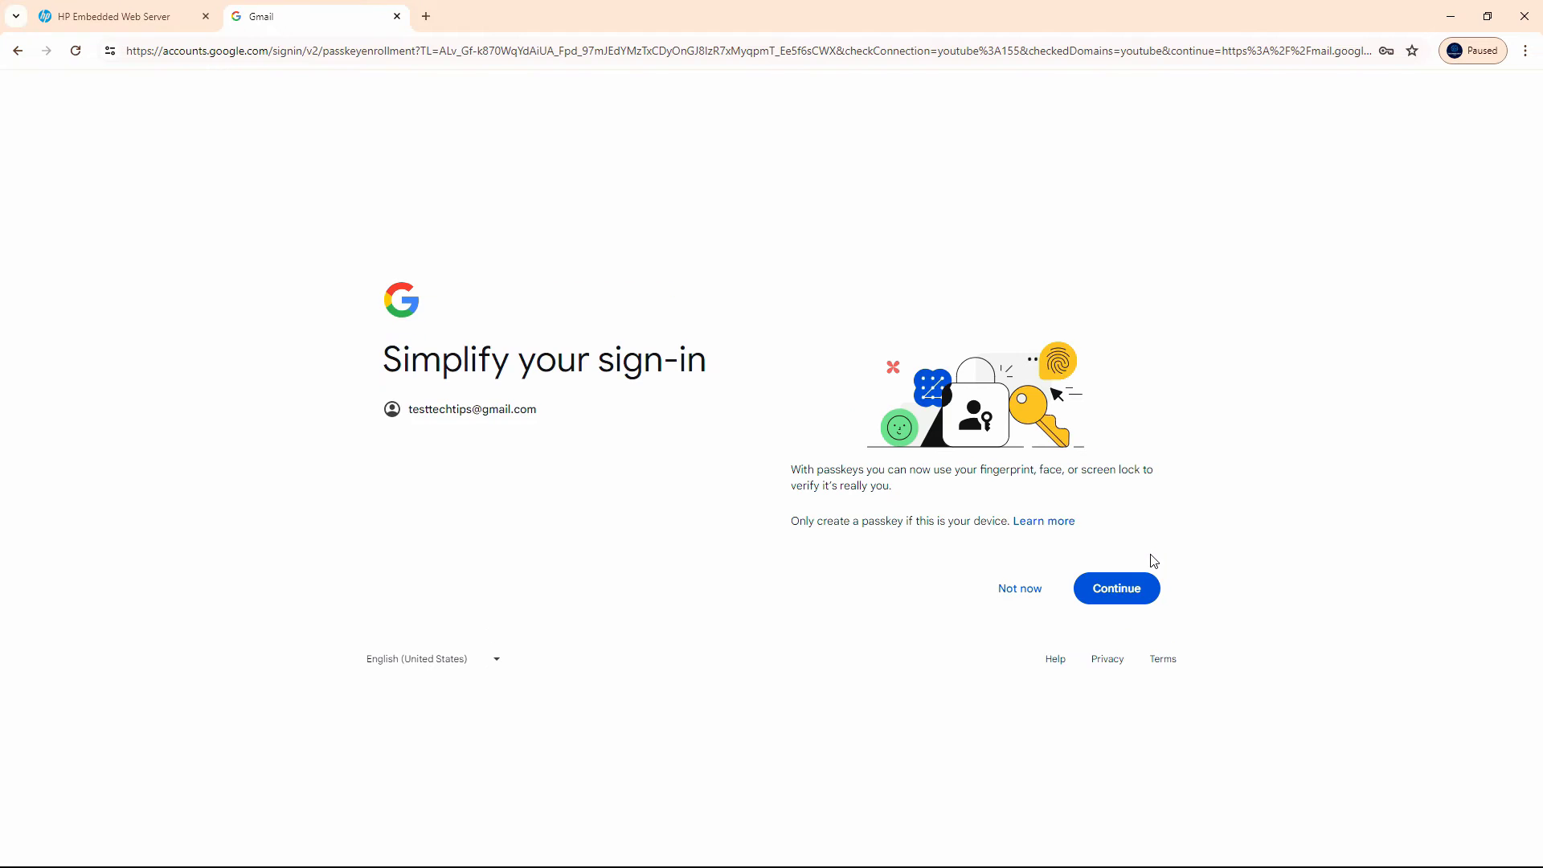
left_click(1021, 592)
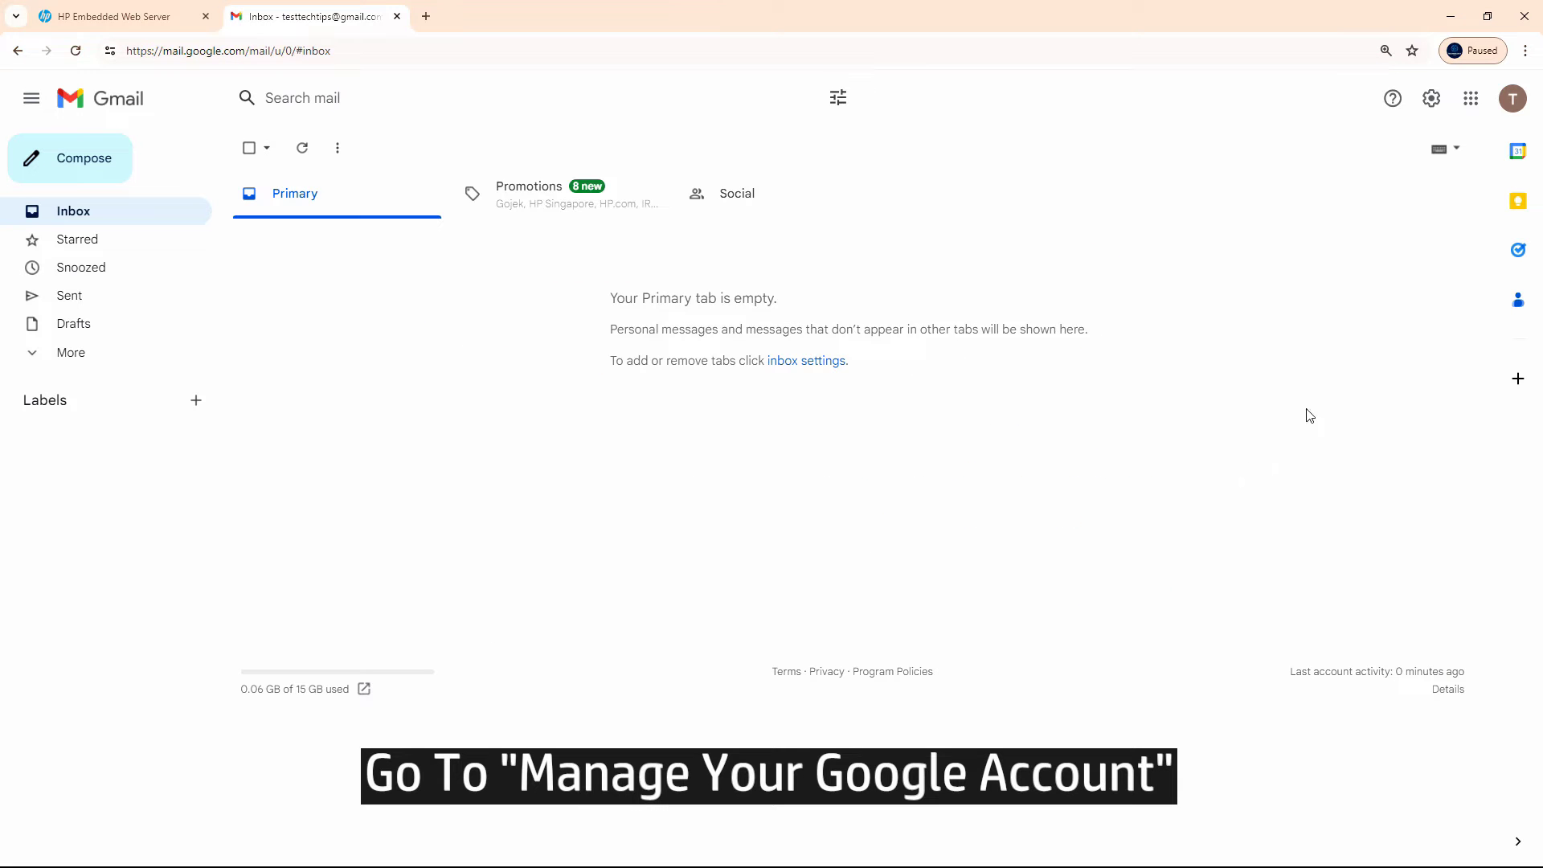
left_click(1510, 111)
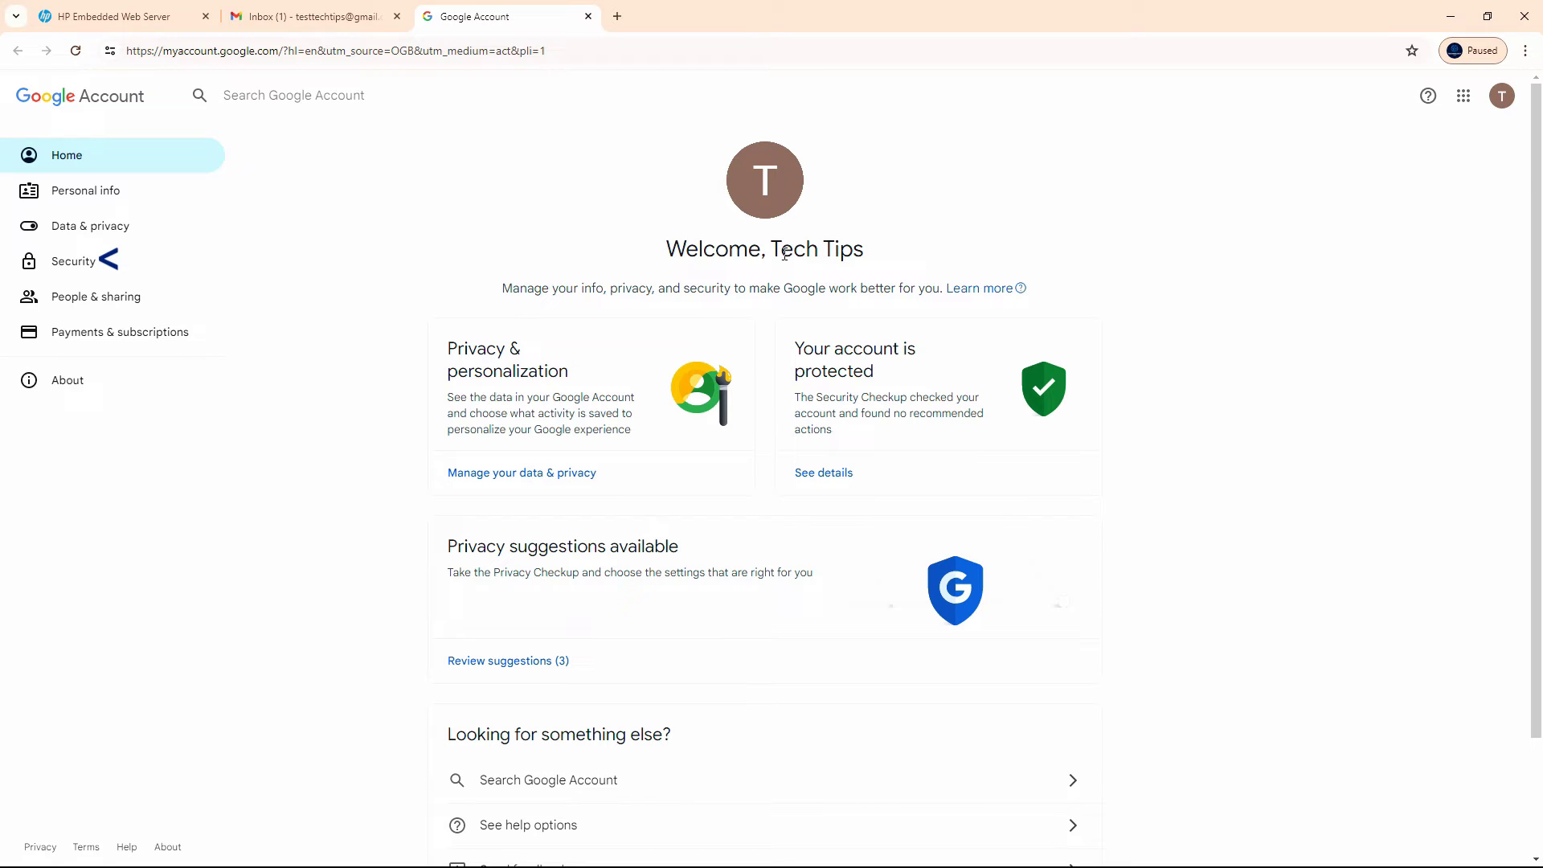
Turn on 2-Step Verification in Google Account Security and return to the Security page.
left_click(58, 267)
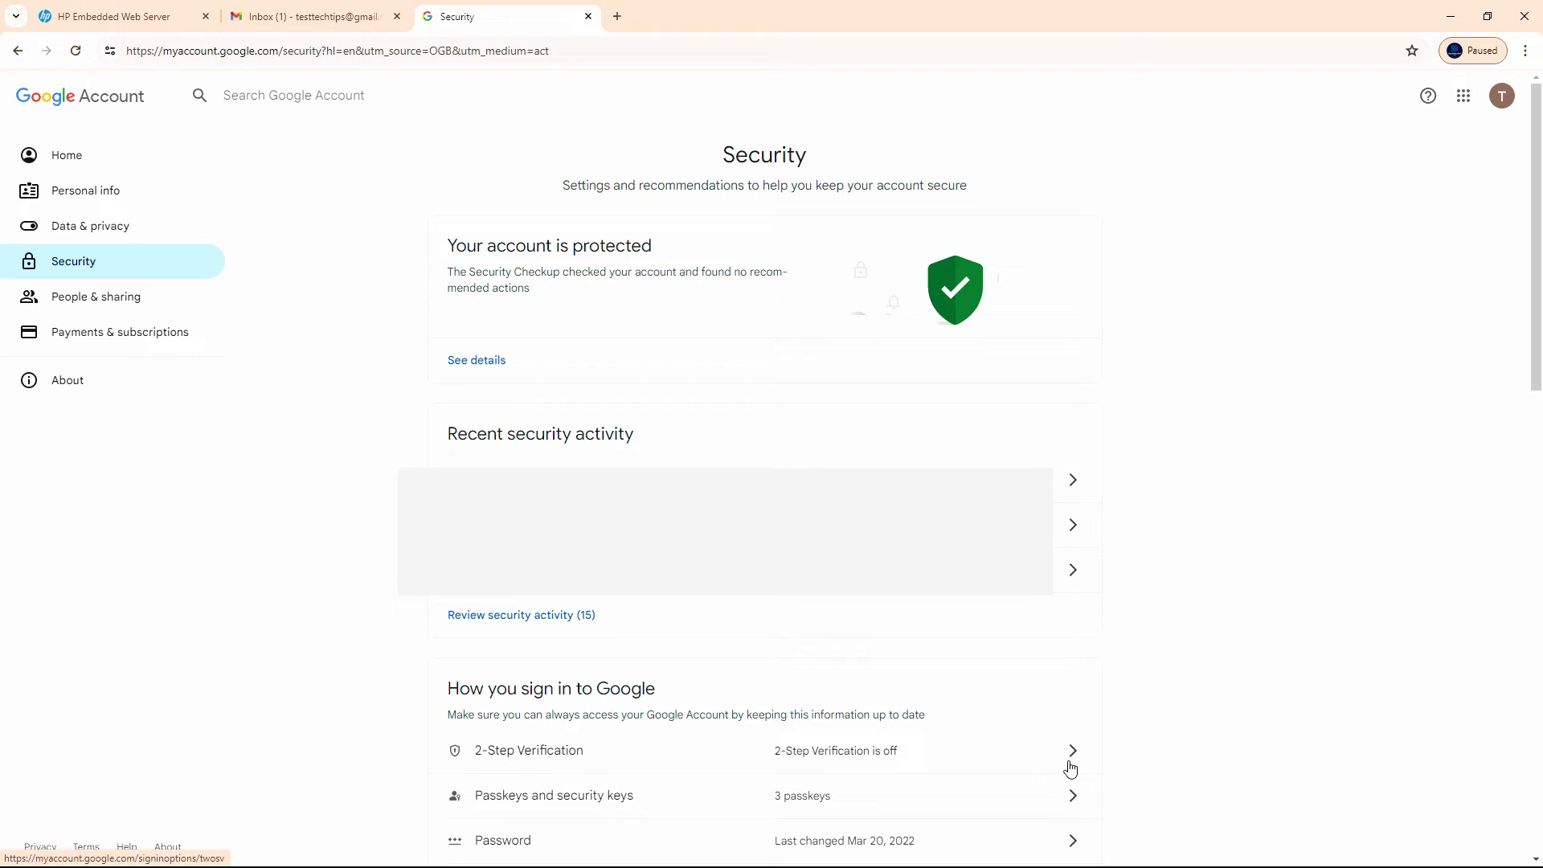
left_click(1070, 767)
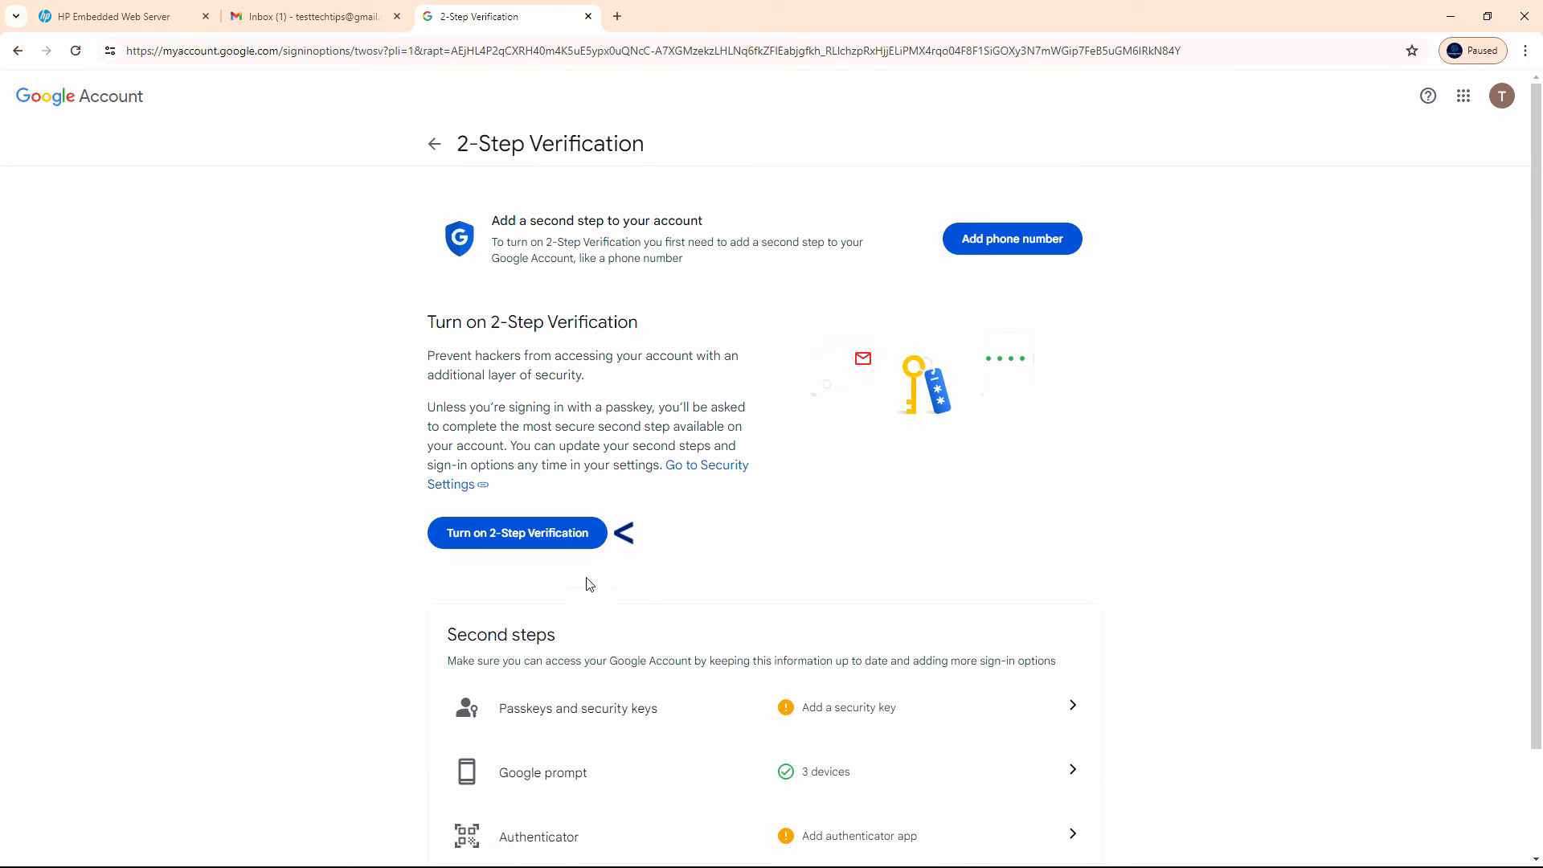
left_click(556, 538)
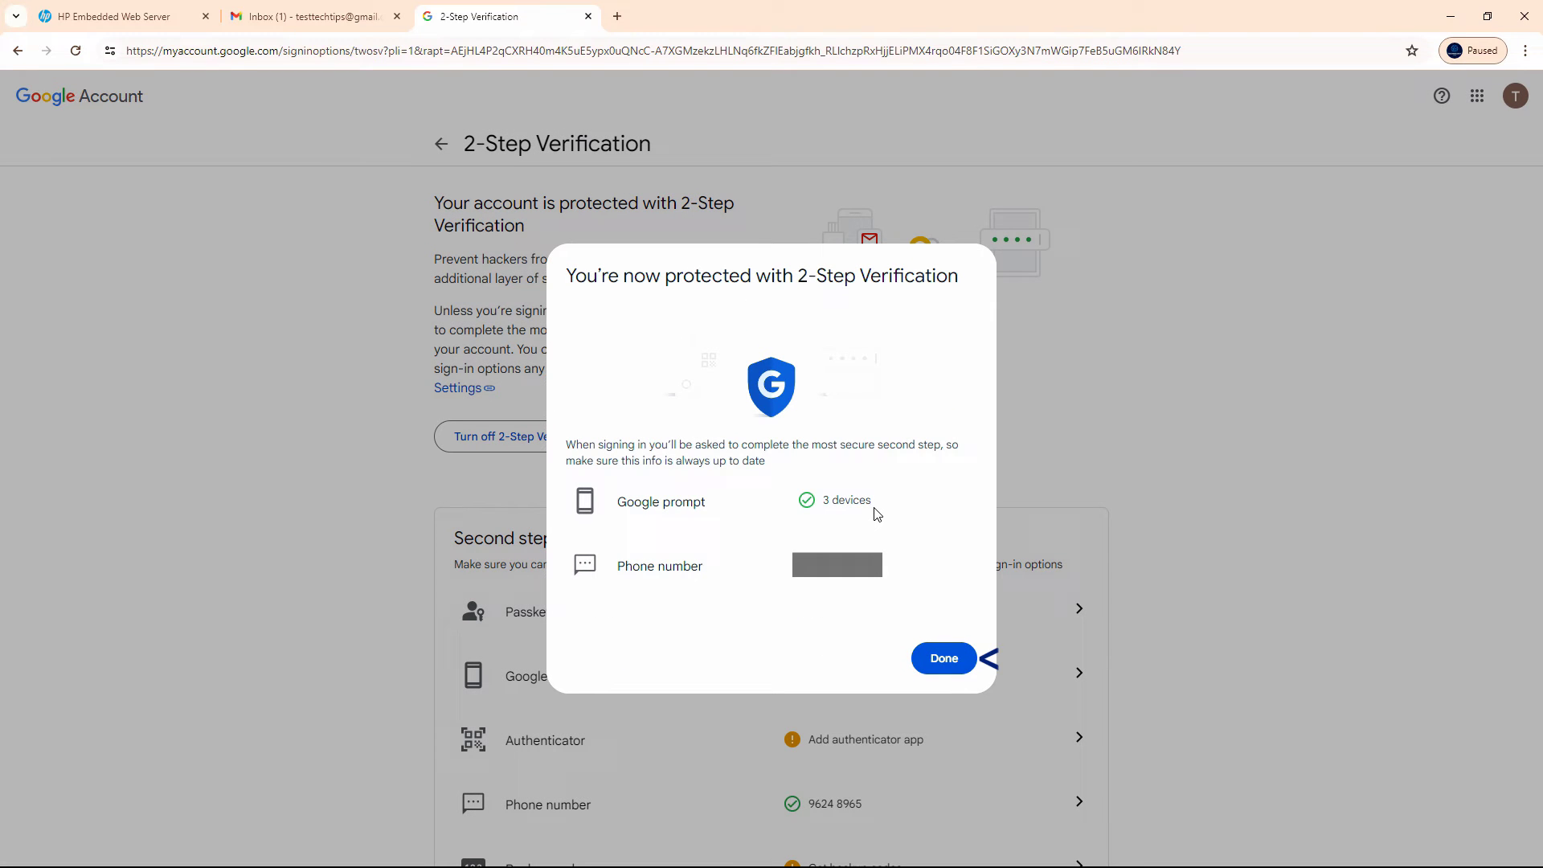
left_click(940, 661)
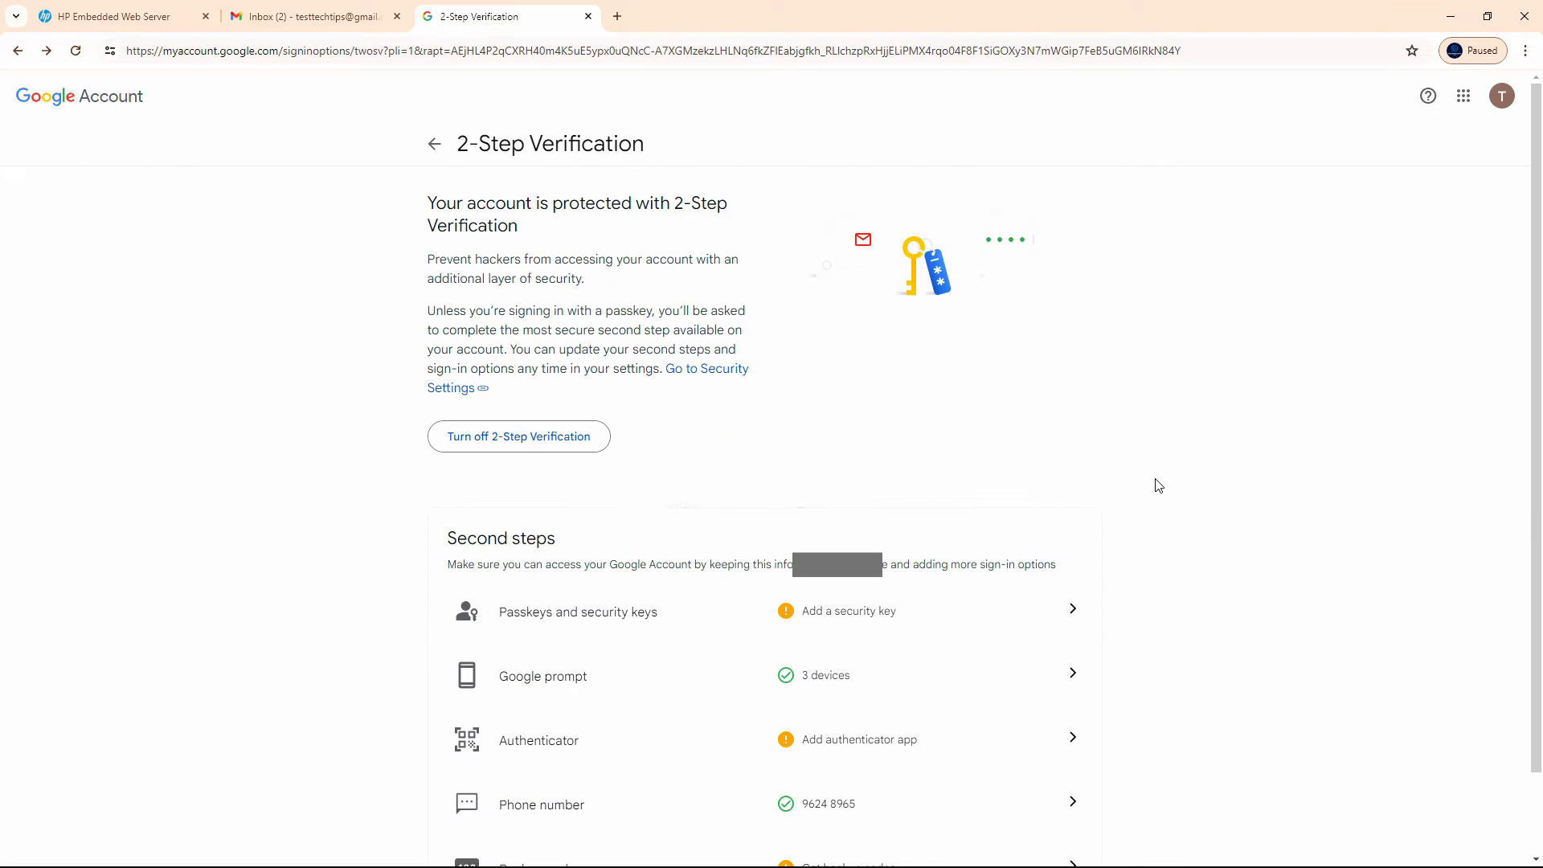
left_click(435, 146)
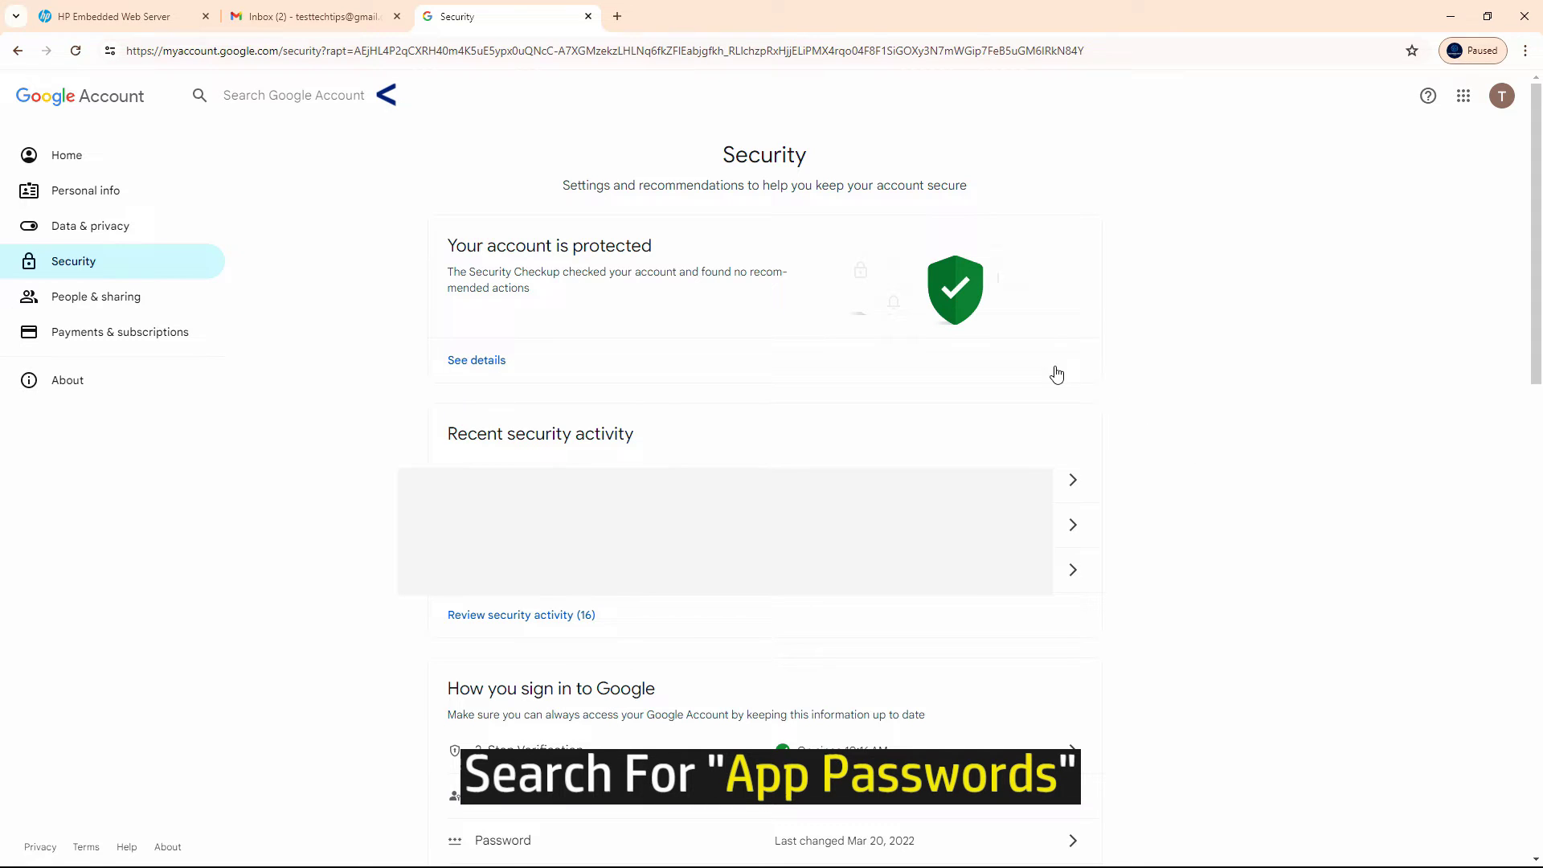
Find App passwords and generate one named Scan to Gmail.
left_click(468, 100)
type("app pass")
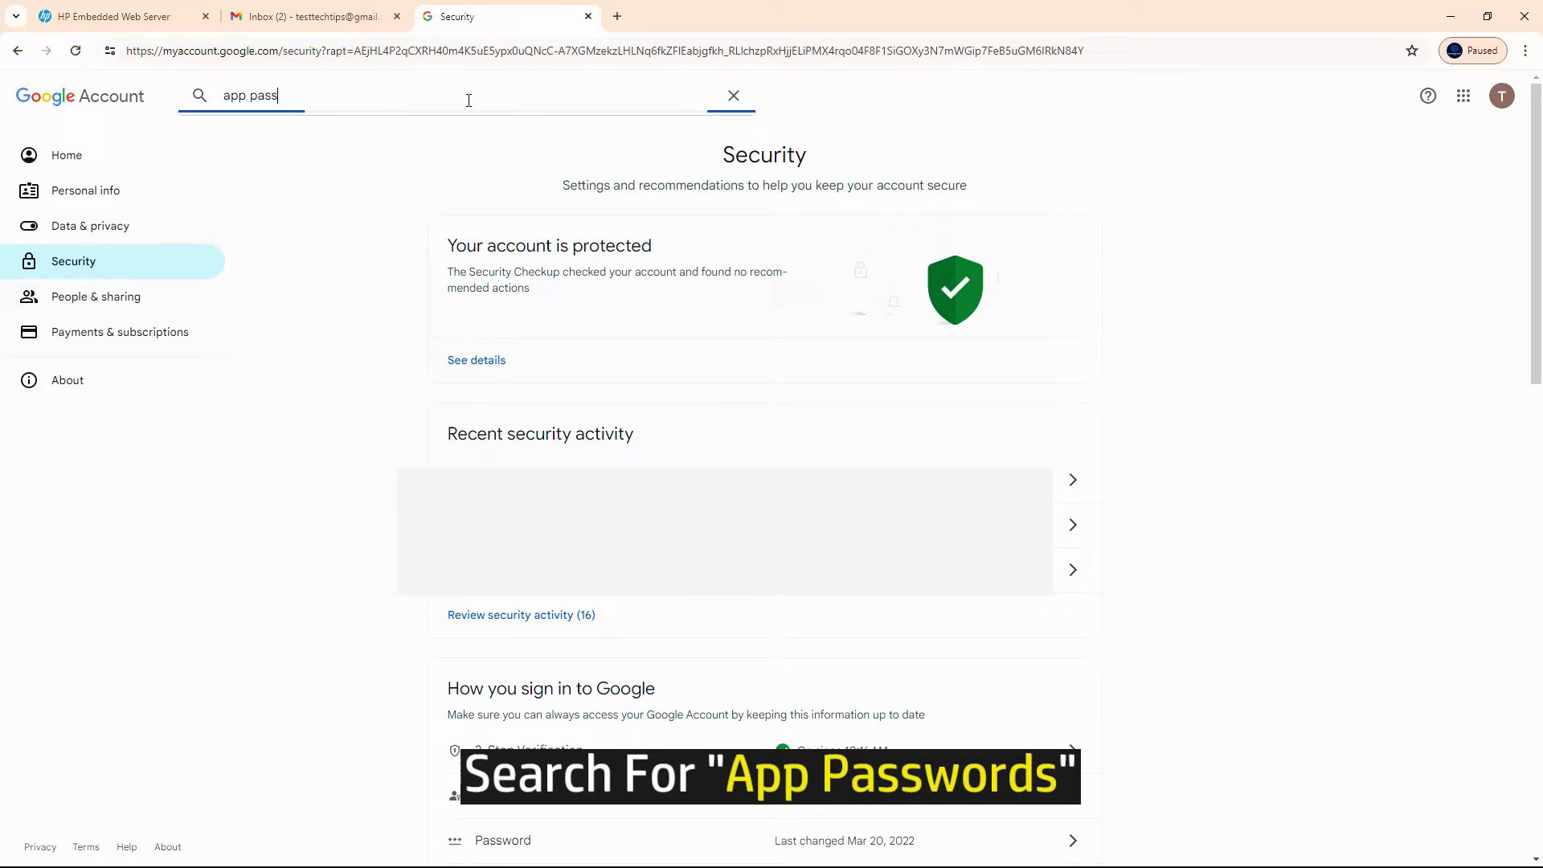
type("word")
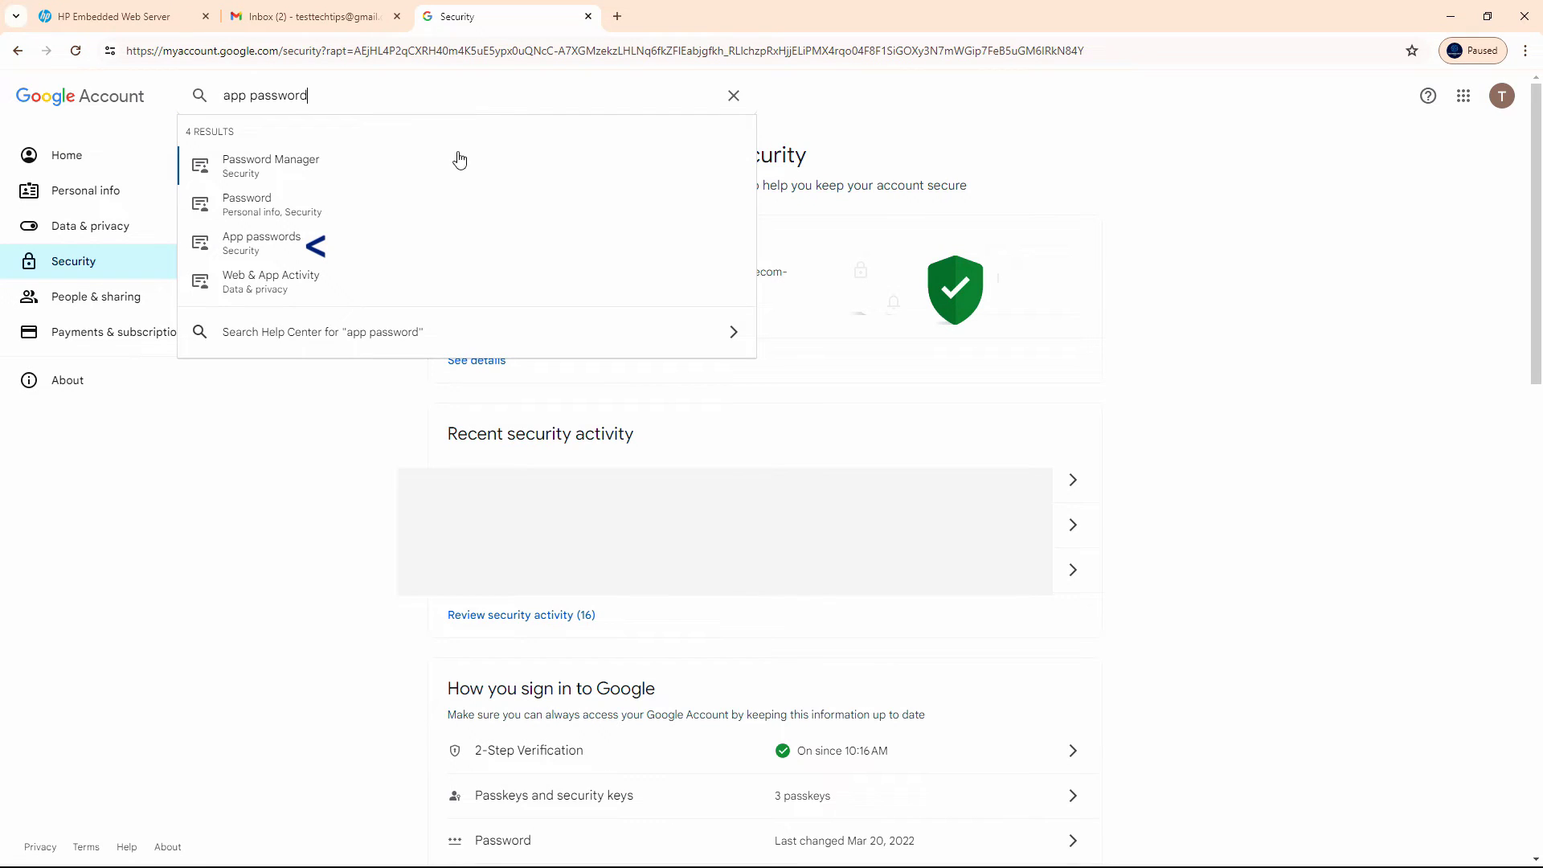
left_click(343, 254)
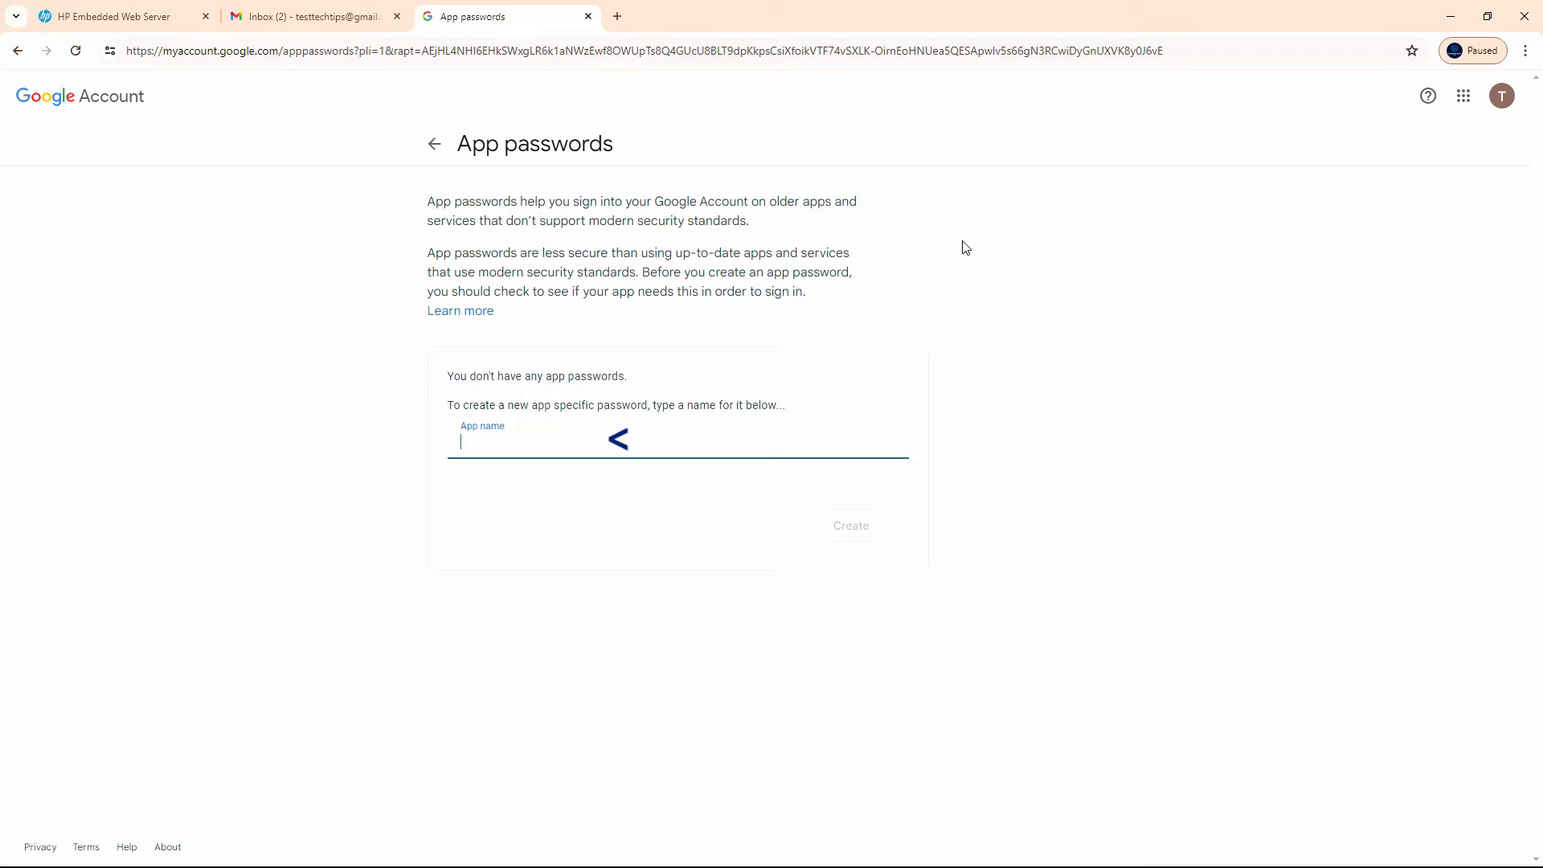
type("Scan to Gmail")
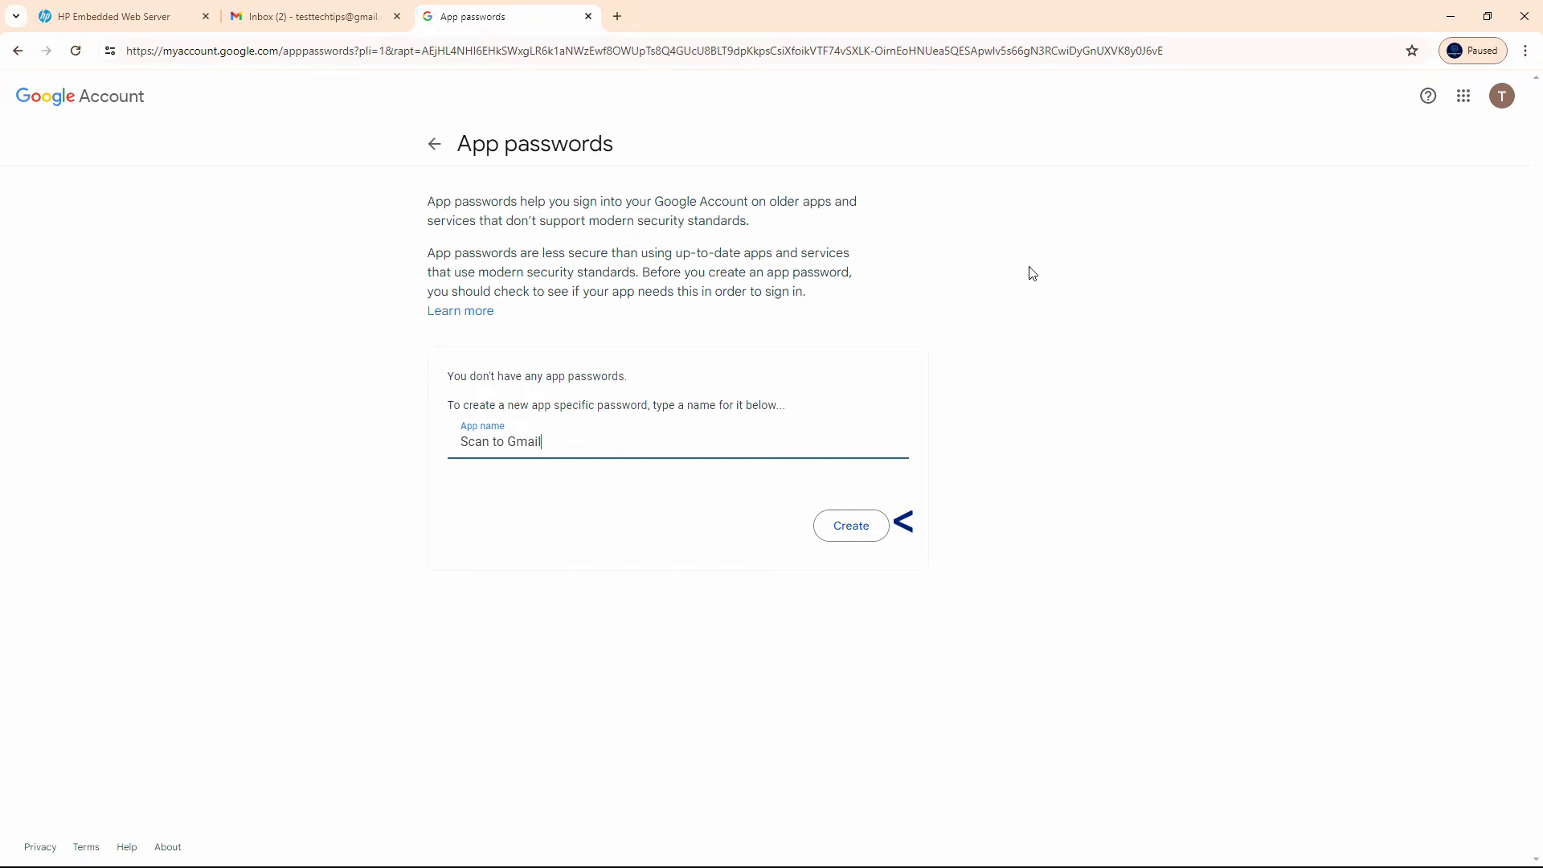
left_click(853, 536)
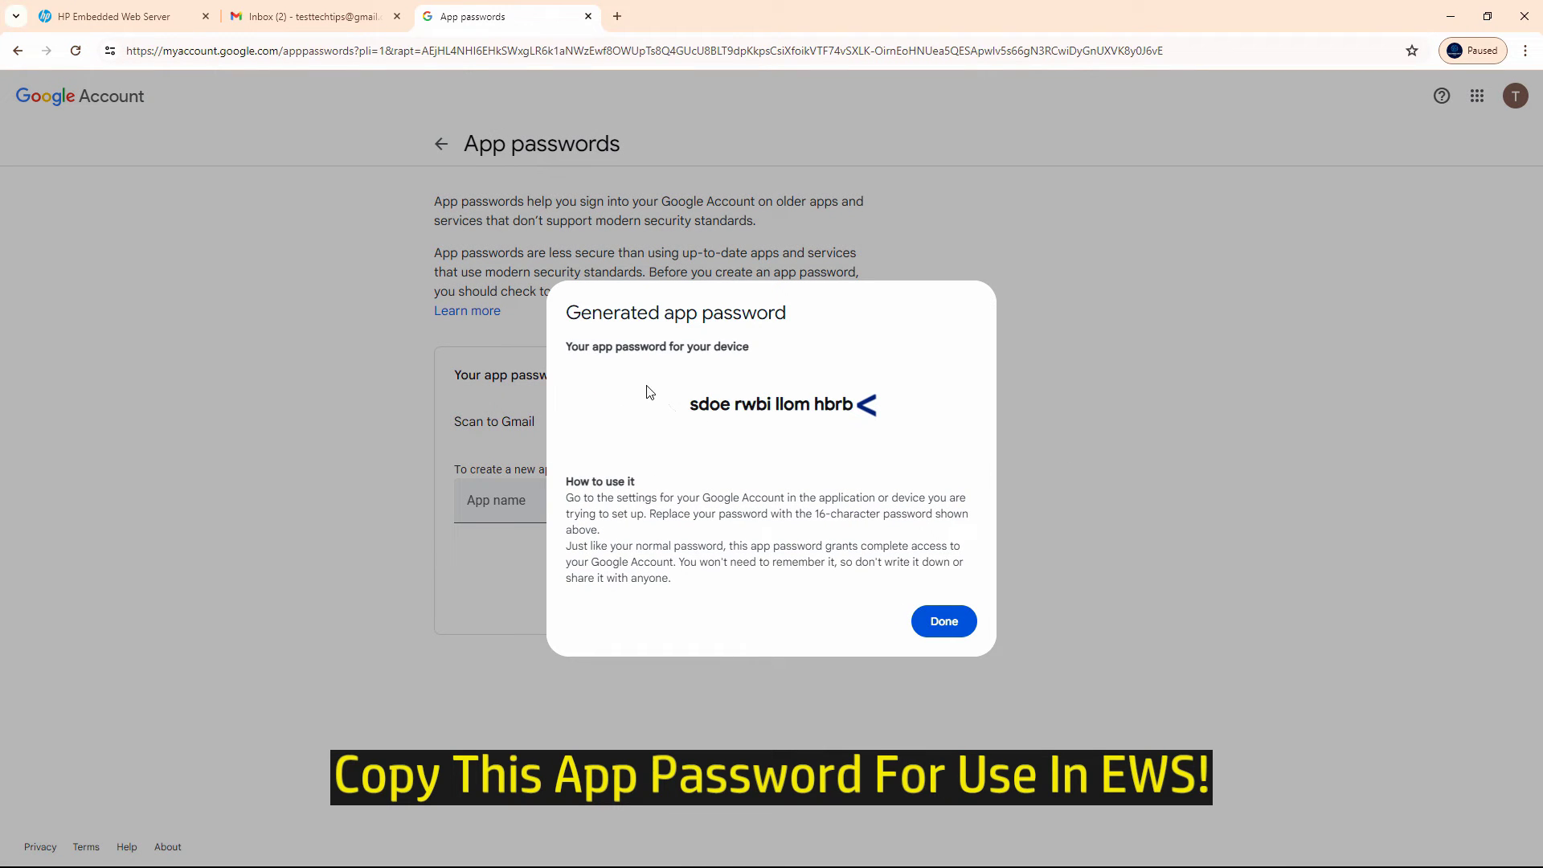
Copy the generated app password and dismiss its notice.
triple_click(781, 400)
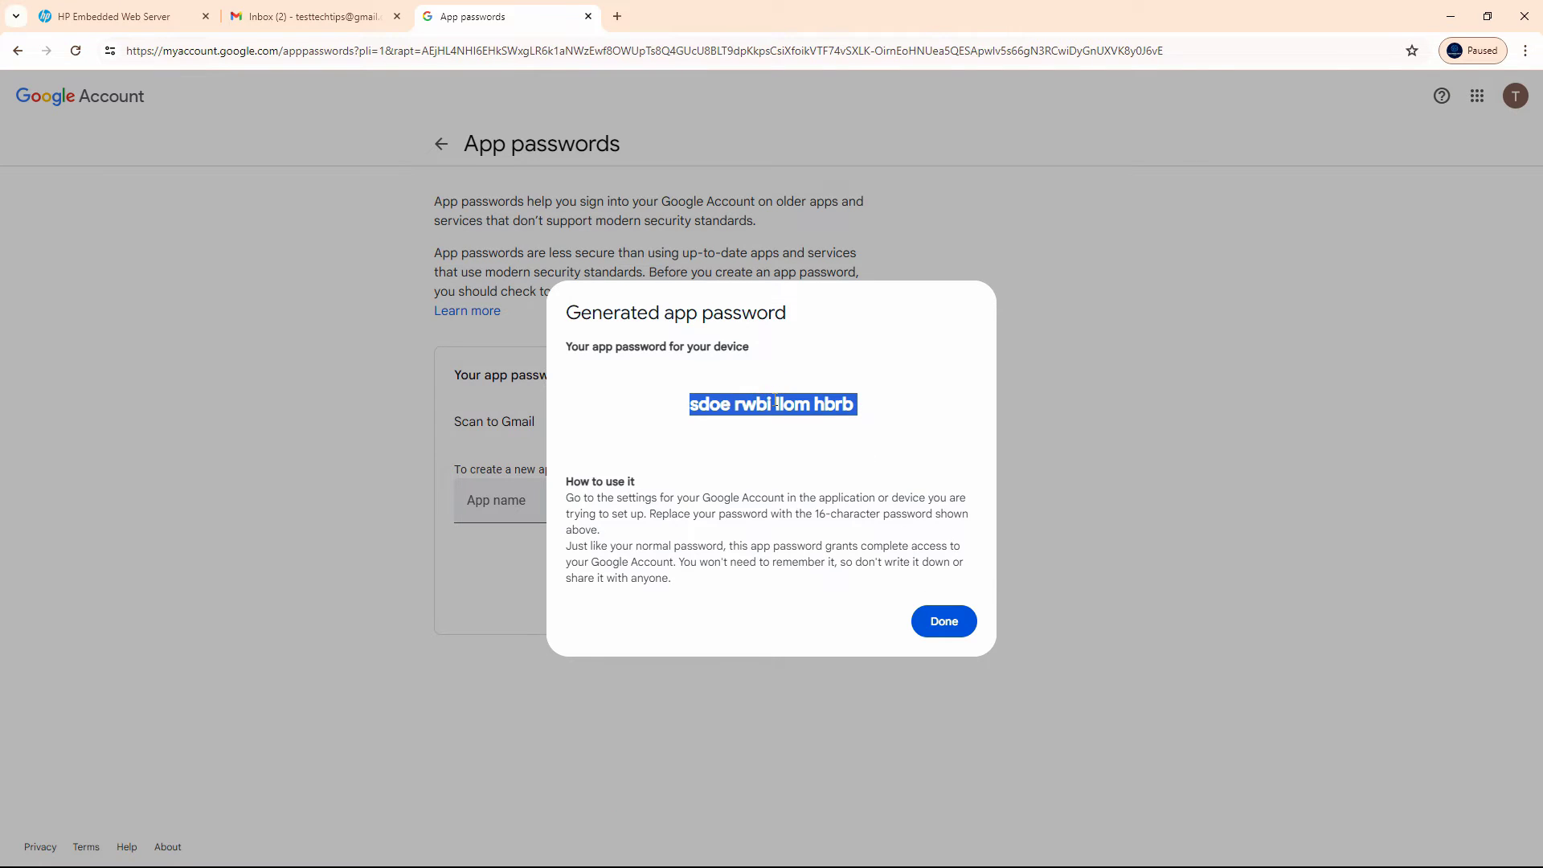
right_click(775, 404)
left_click(803, 421)
left_click(937, 632)
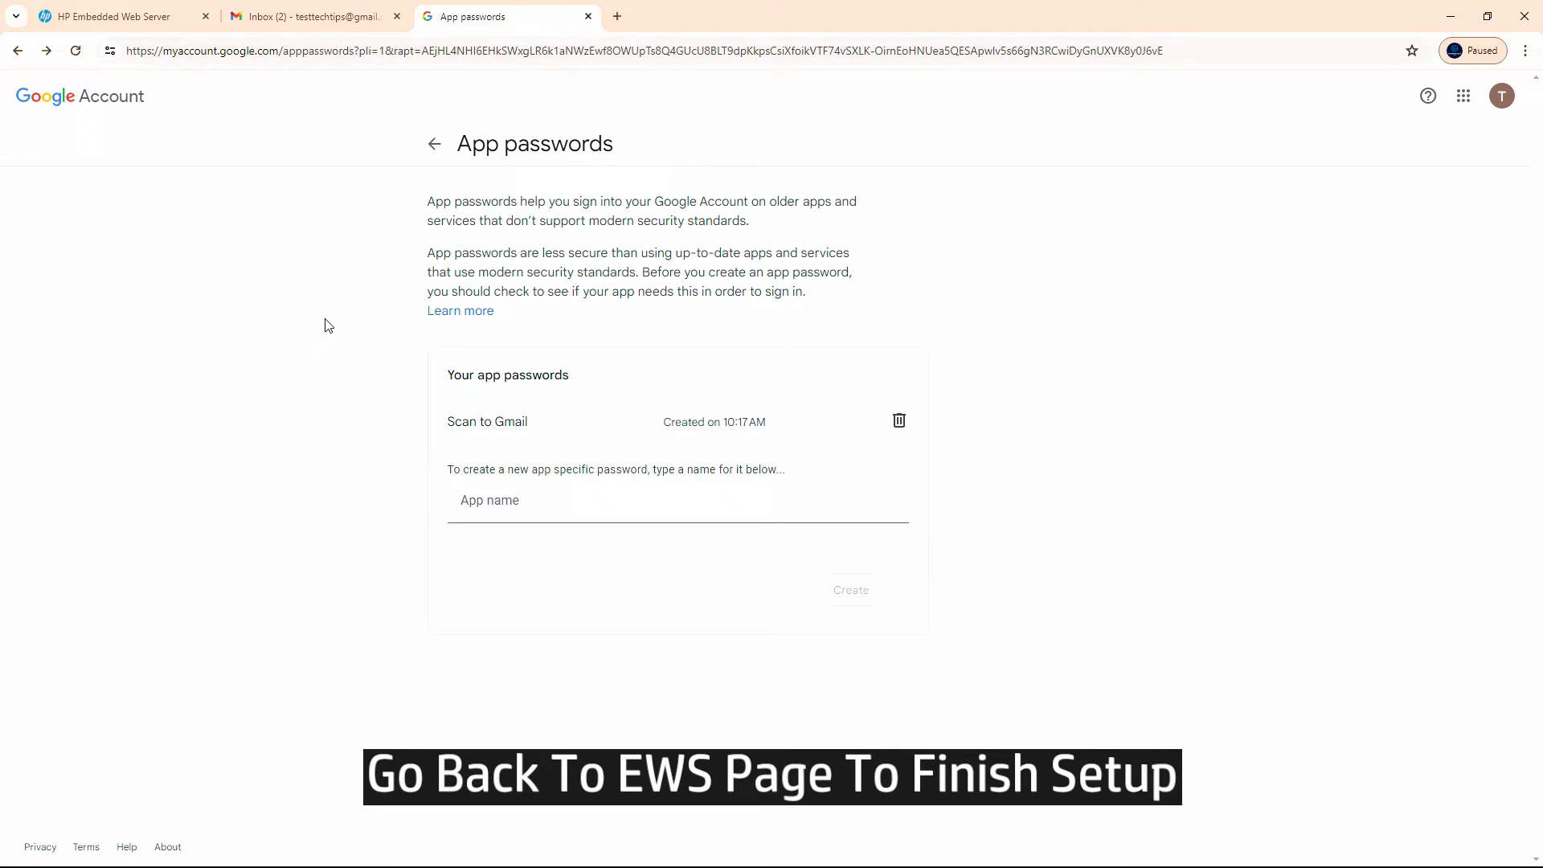
Paste the app password into the printer's SMTP profile and save it as Scan to Gmail.
left_click(115, 17)
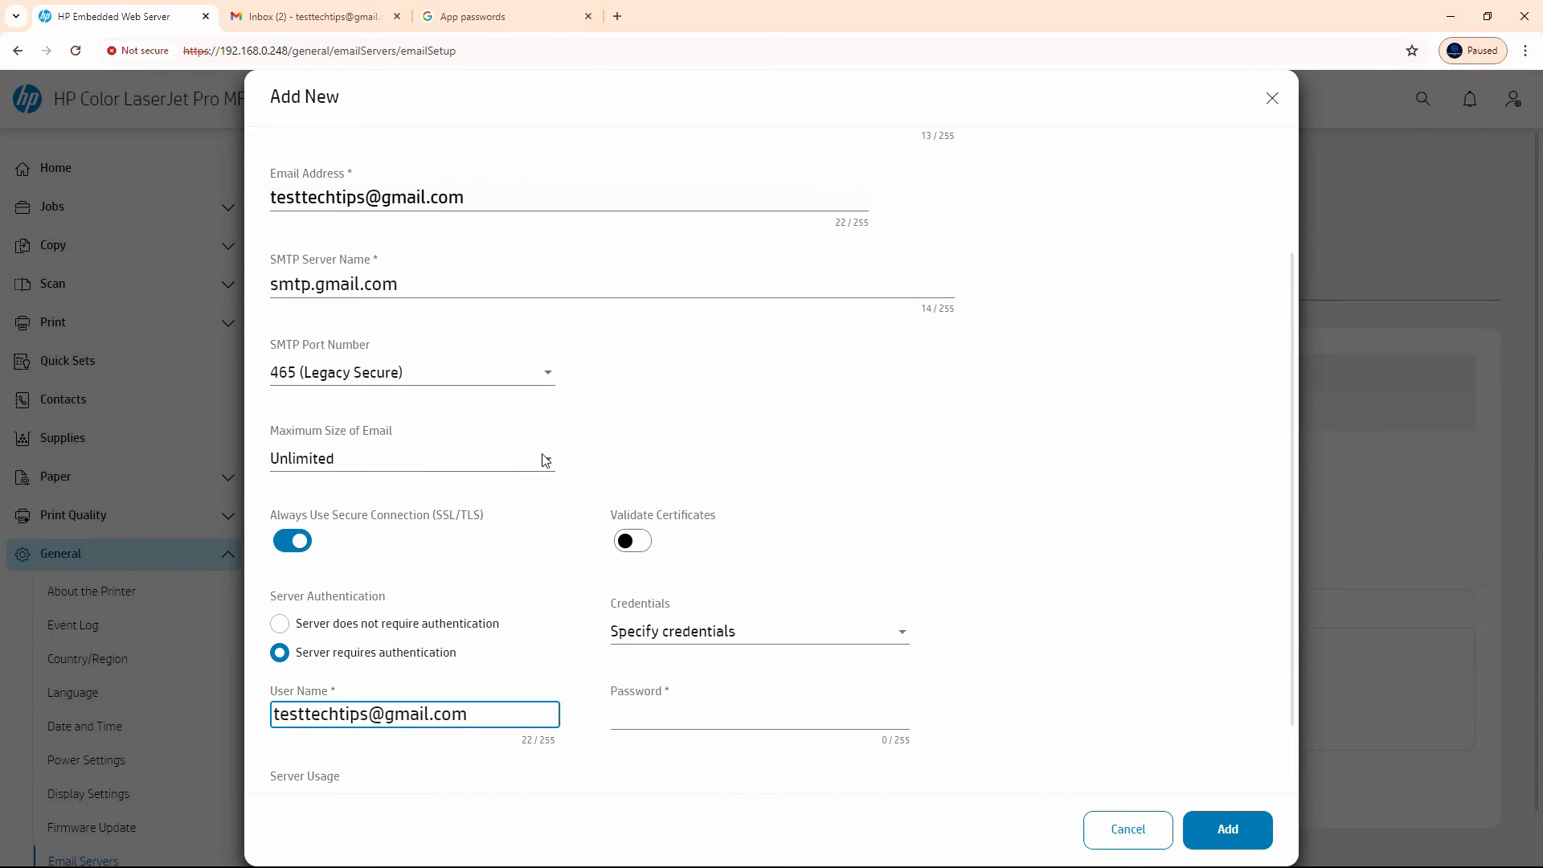
left_click(690, 723)
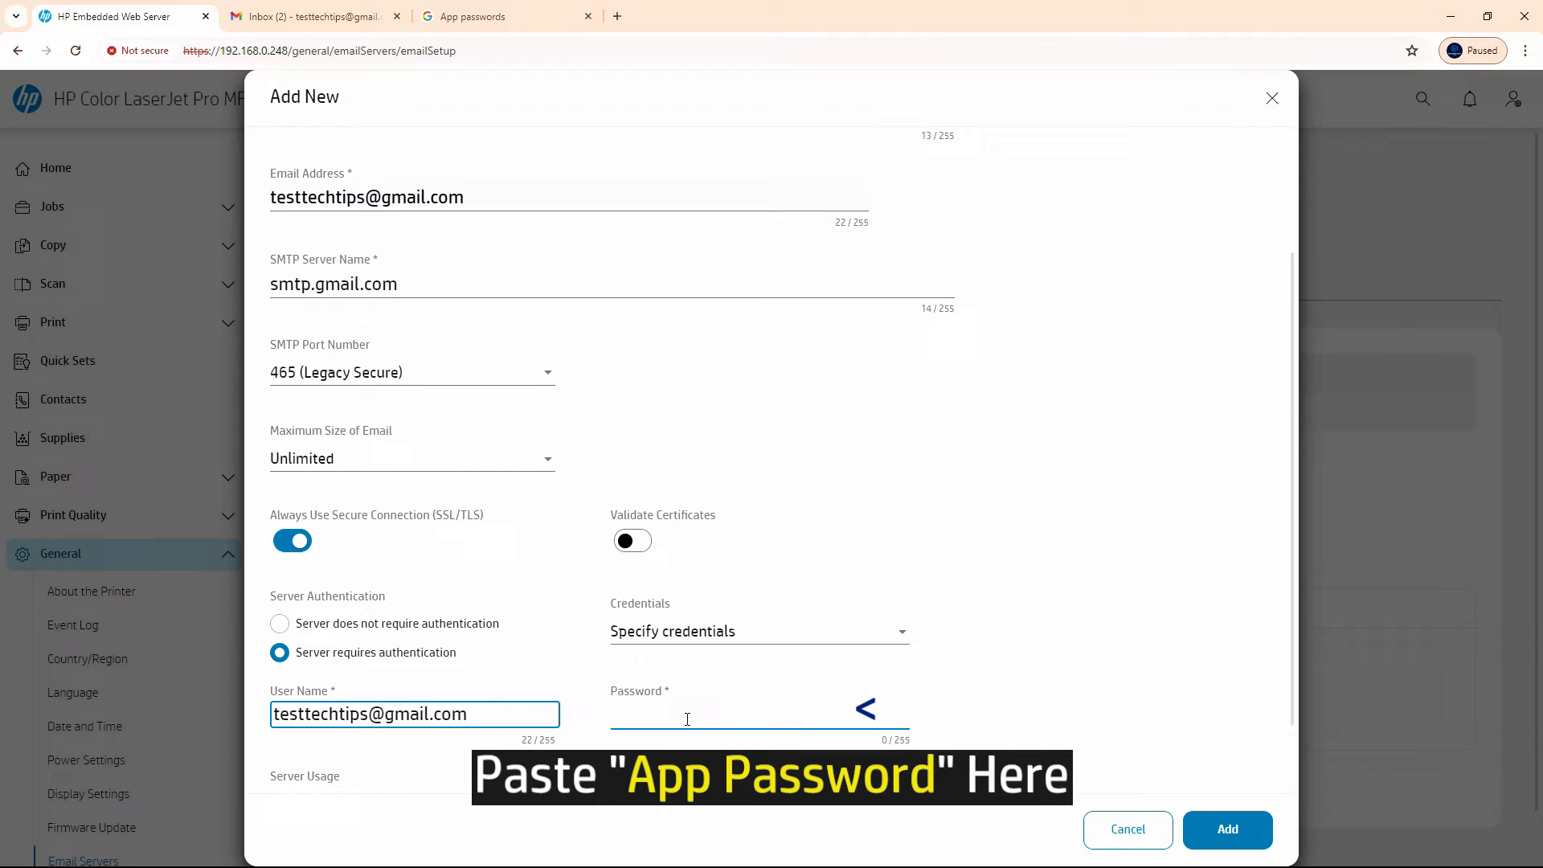
right_click(688, 718)
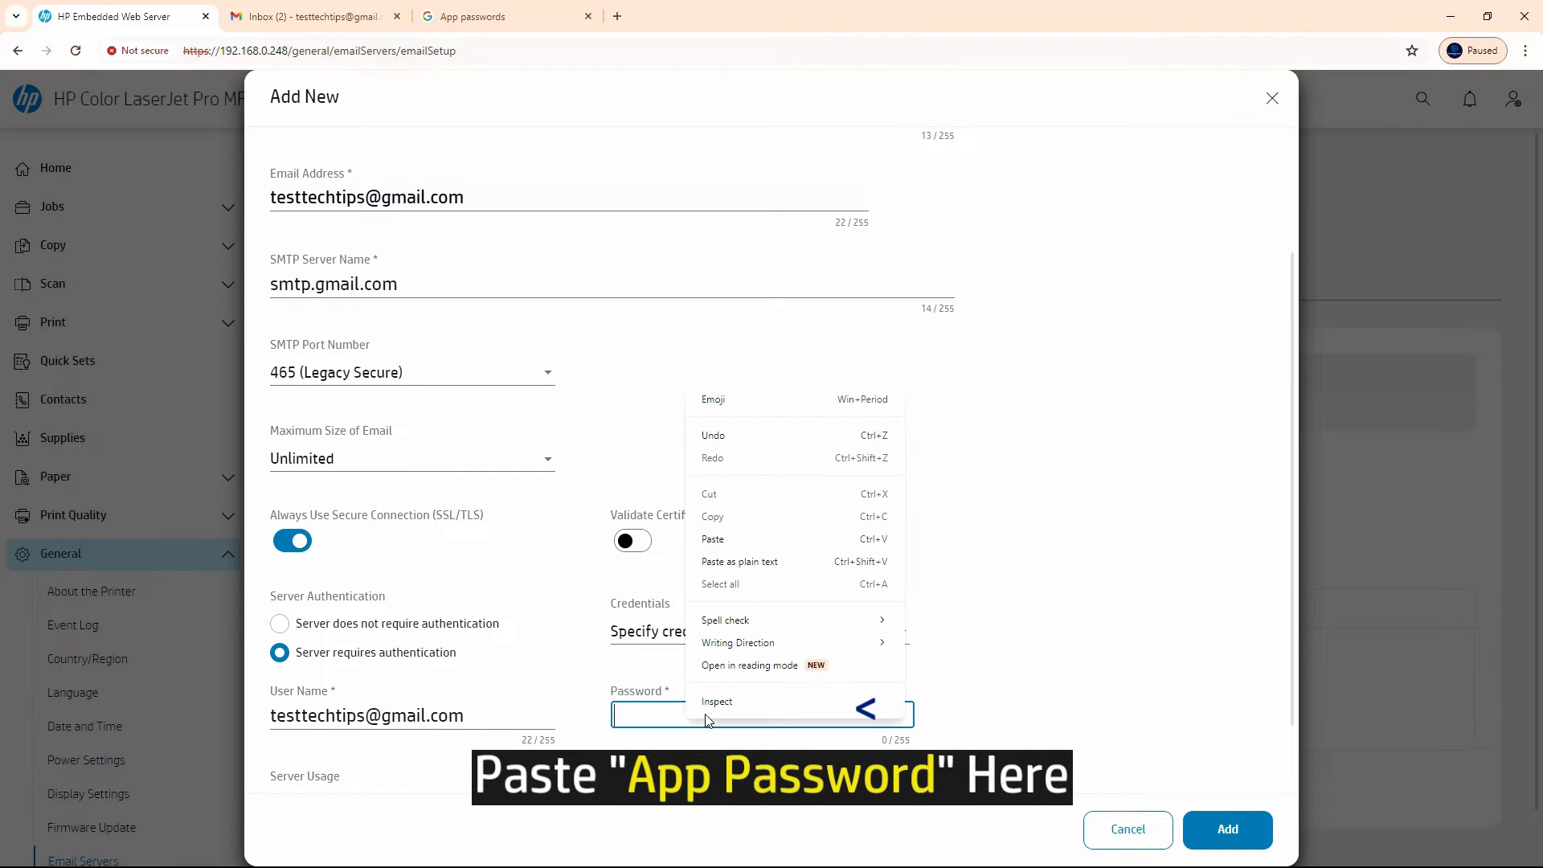
left_click(716, 541)
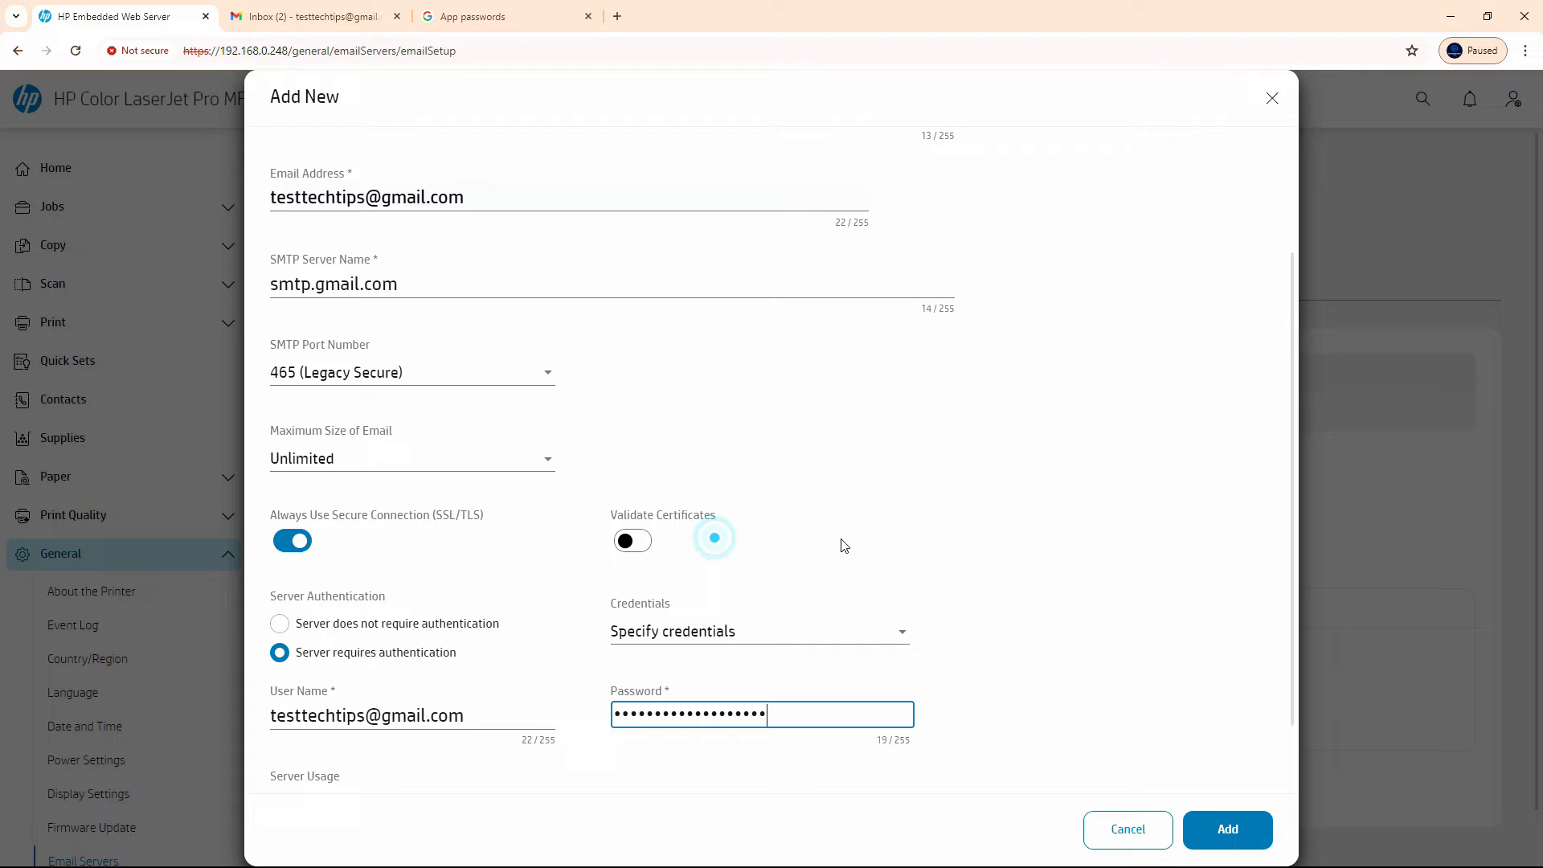
scroll(1013, 648, "down", 1)
scroll(1013, 648, "down", 1)
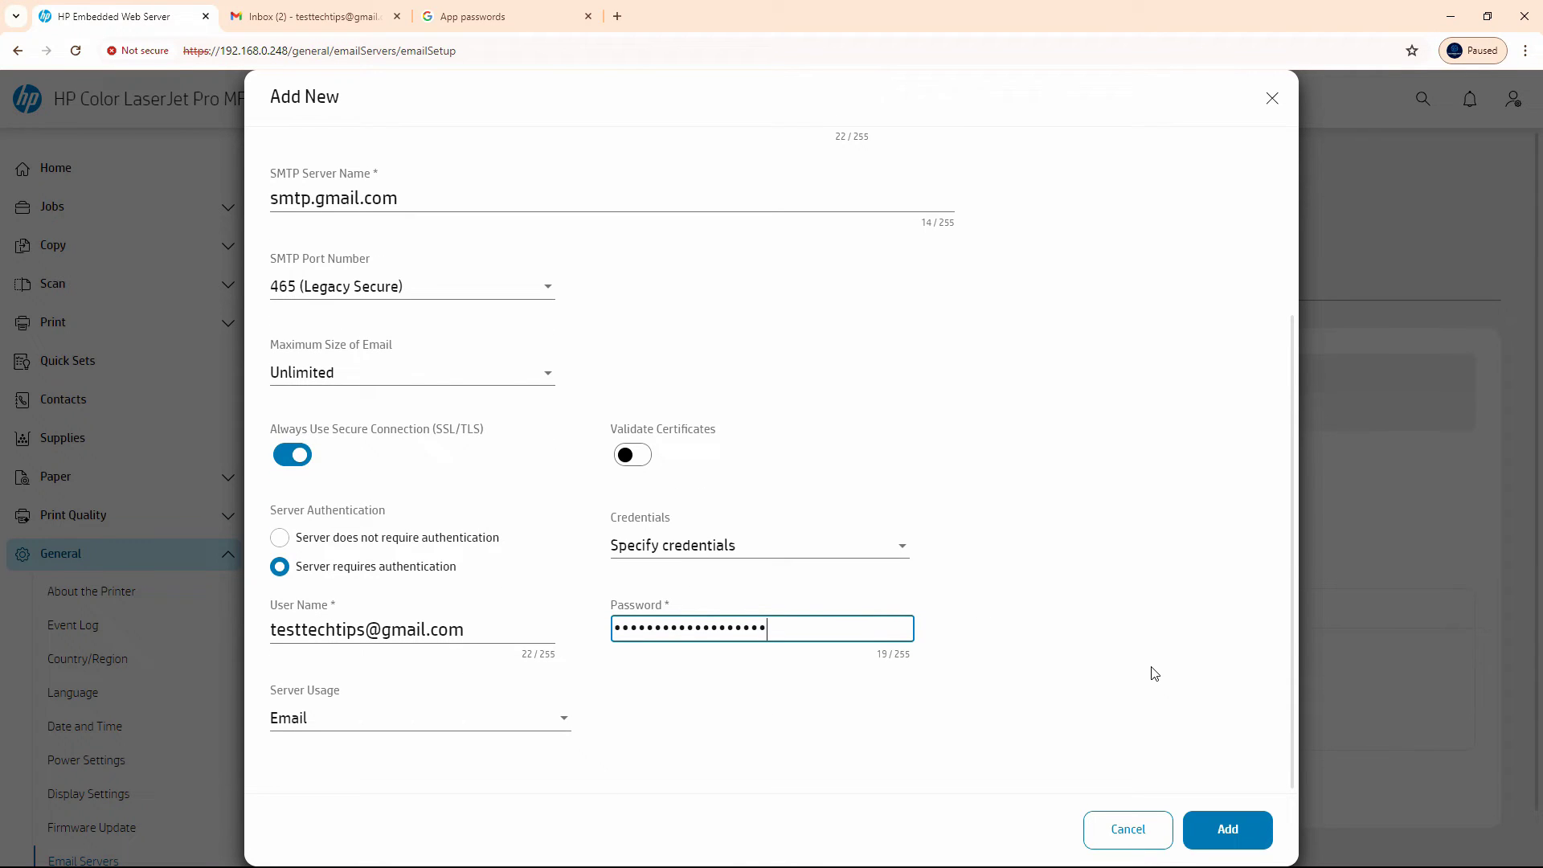
left_click(1245, 836)
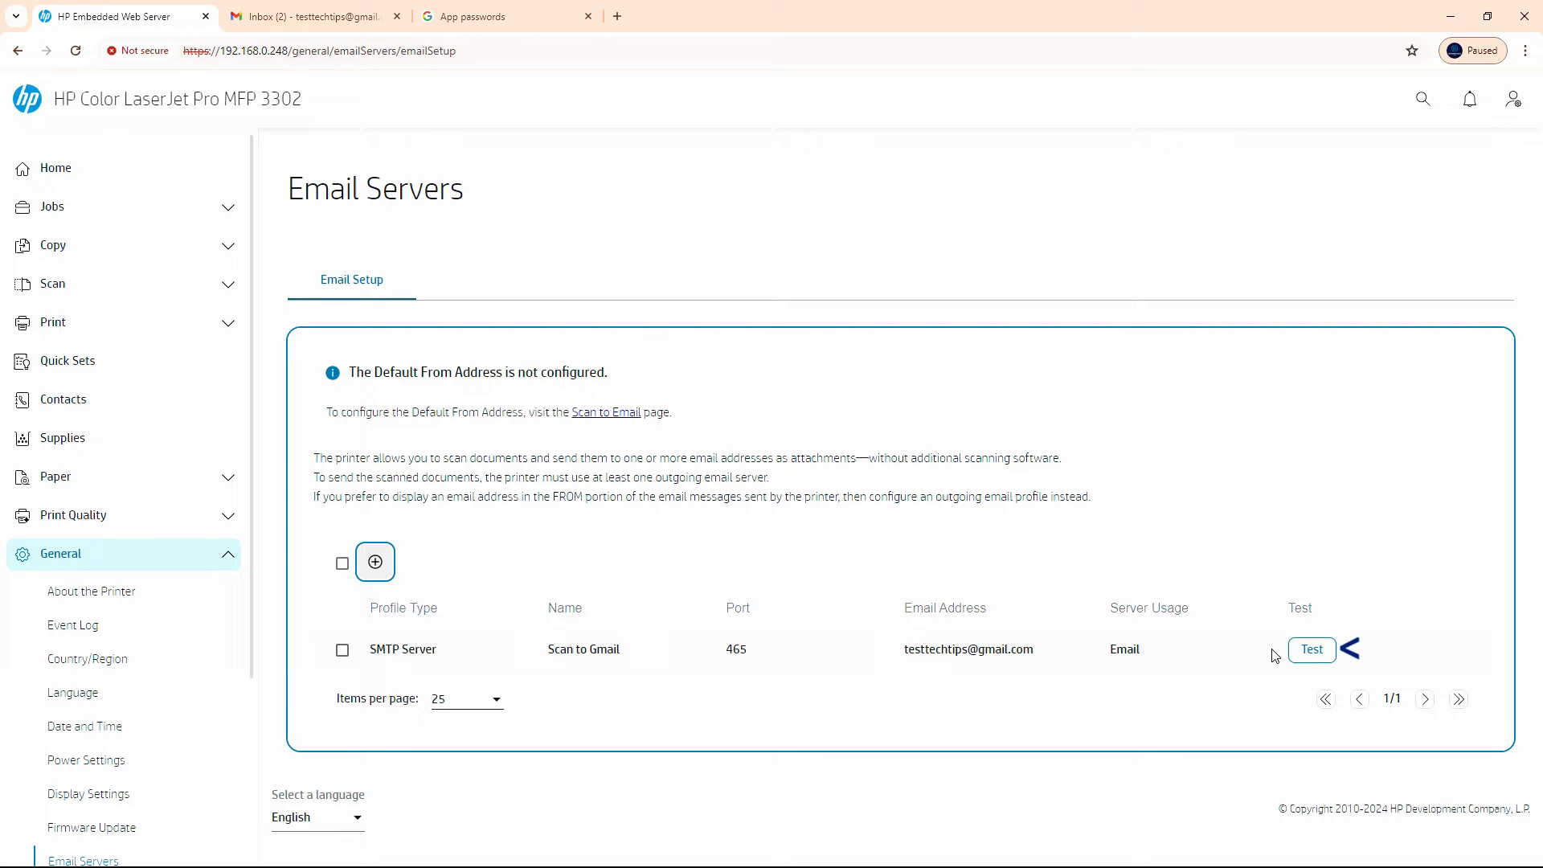
Run the Scan to Gmail server test, confirm success, and switch to the Gmail inbox.
left_click(1316, 663)
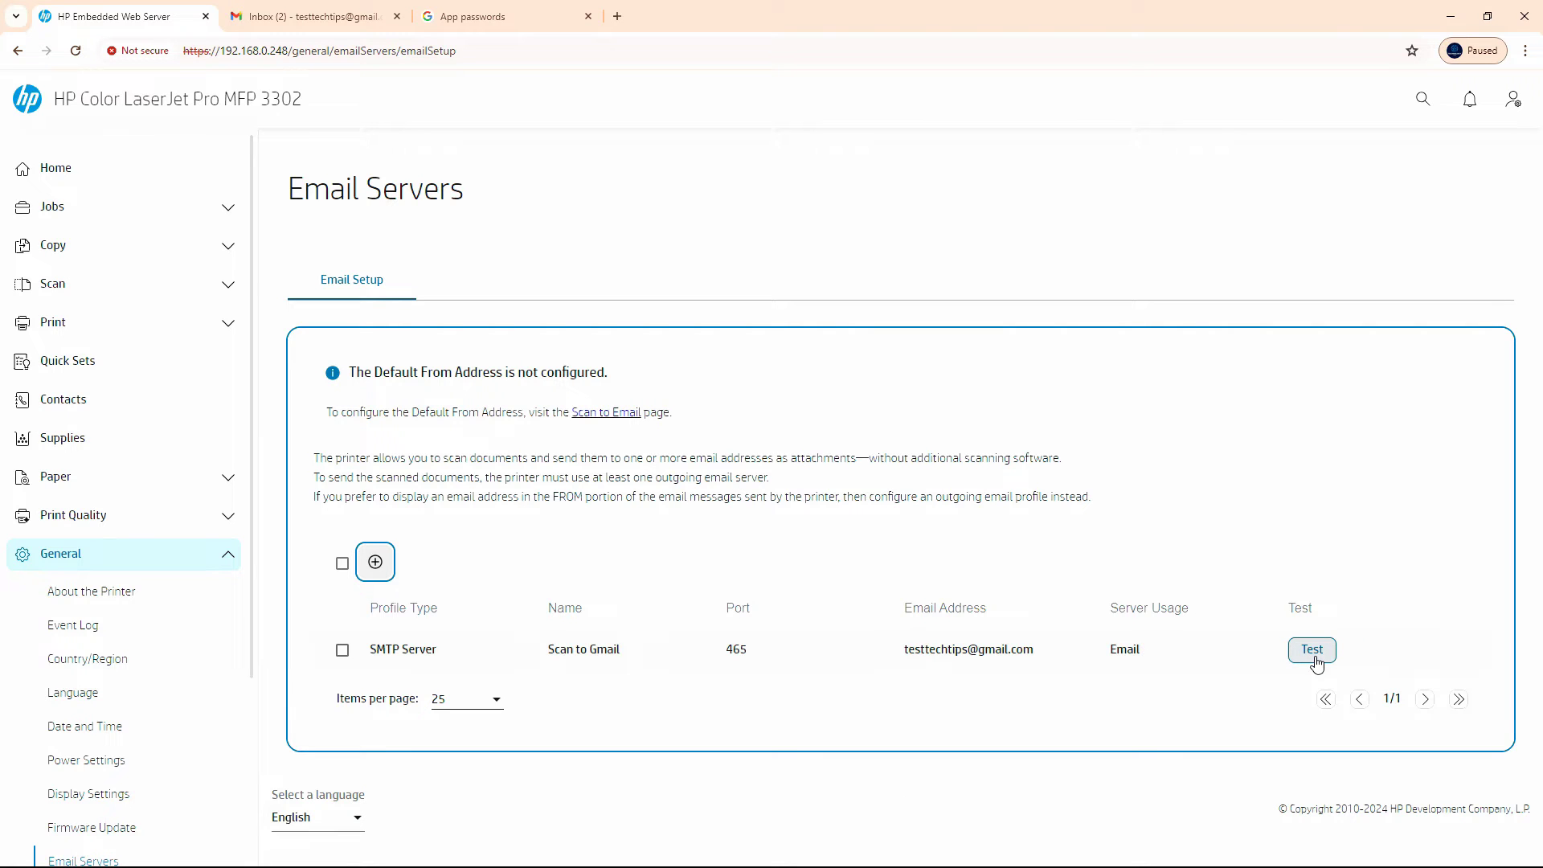
left_click(1316, 662)
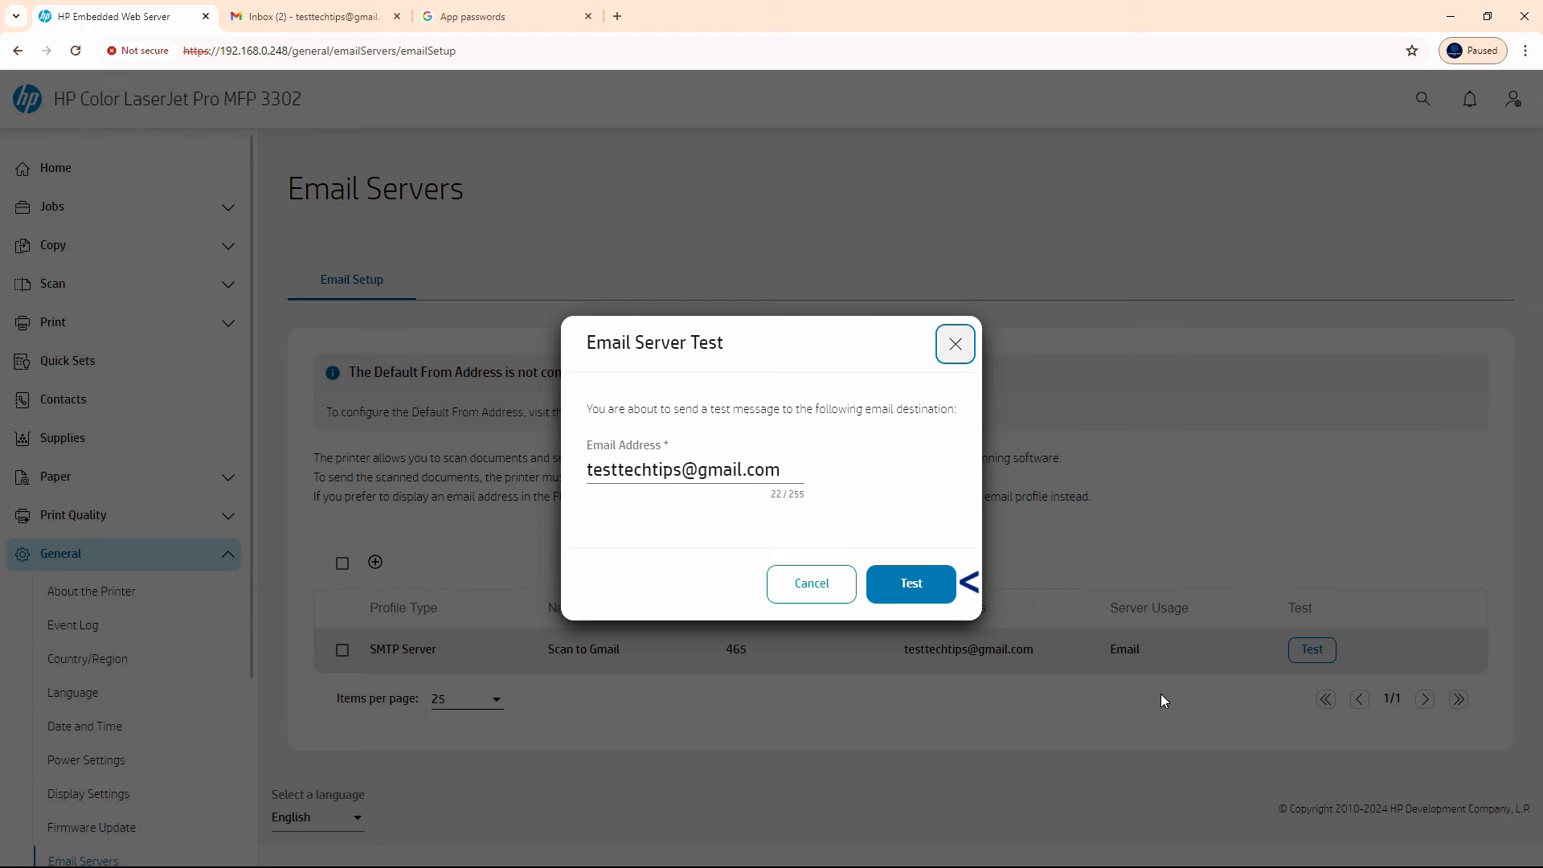
left_click(915, 582)
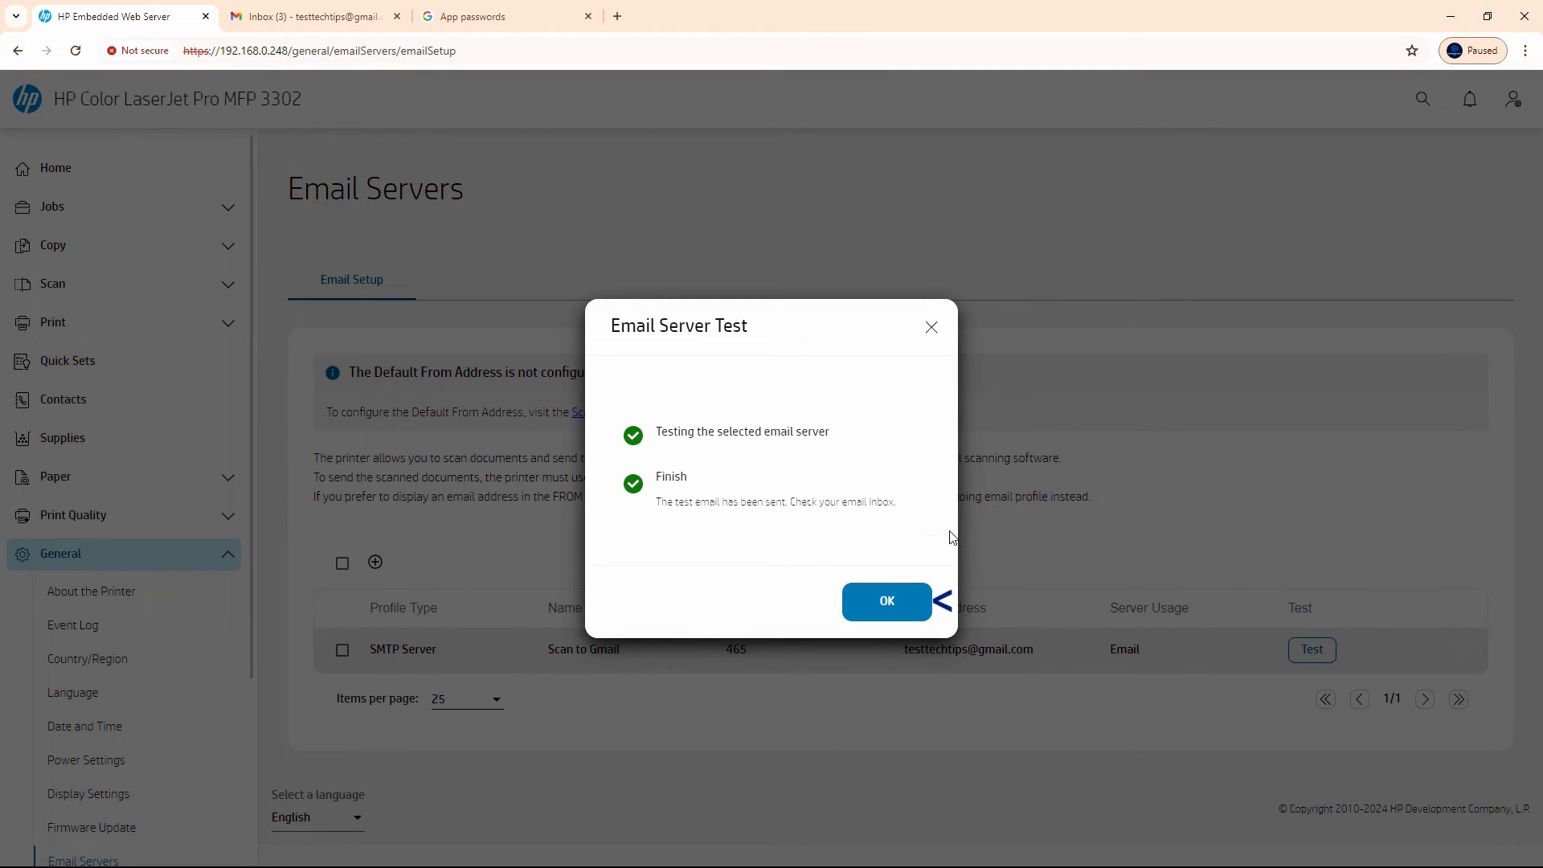
left_click(891, 602)
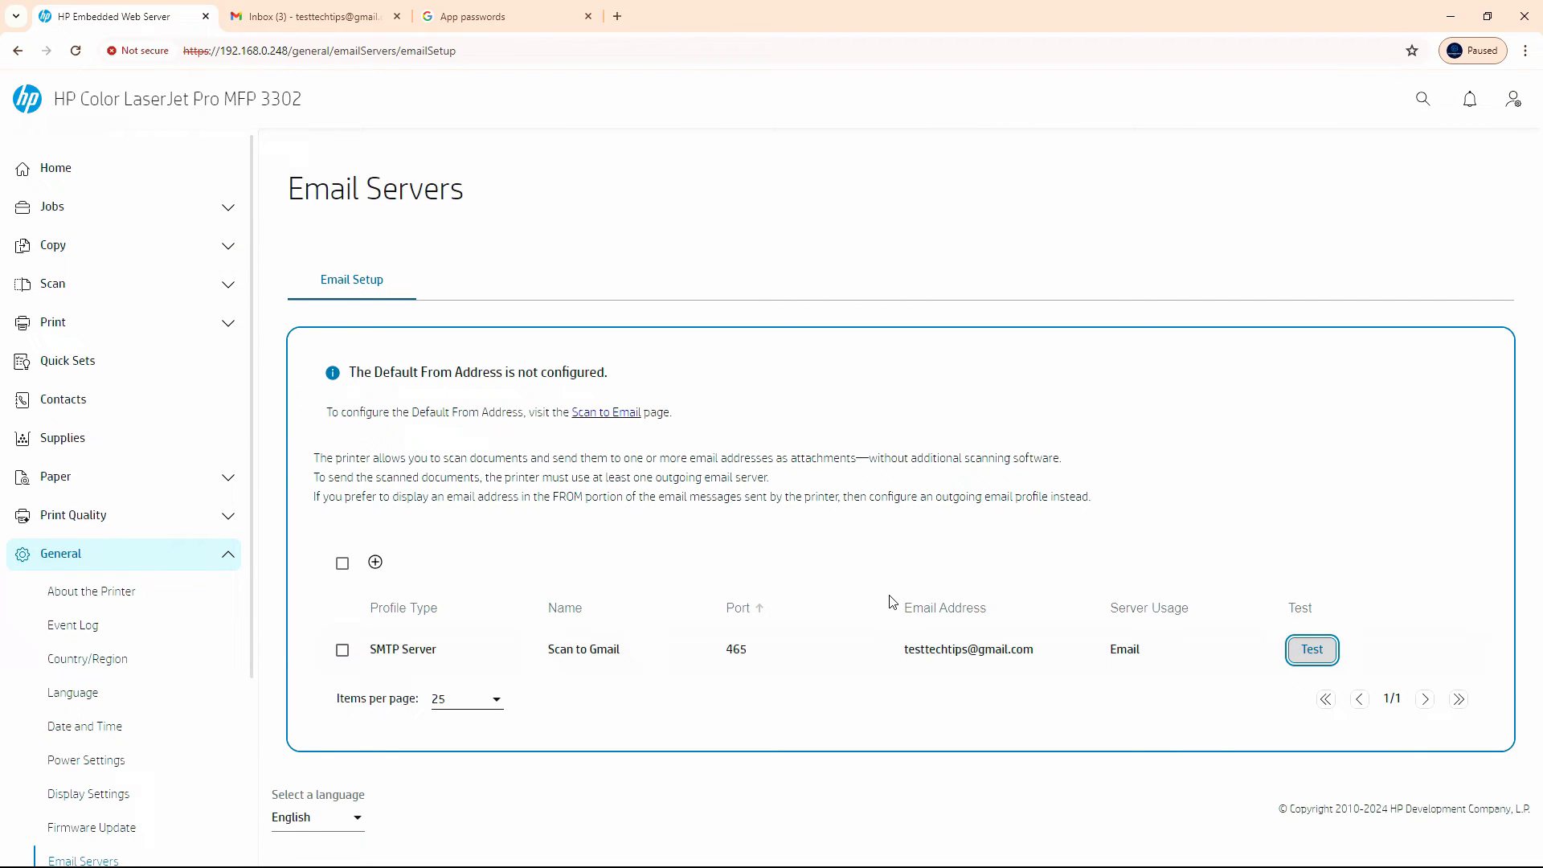
left_click(299, 24)
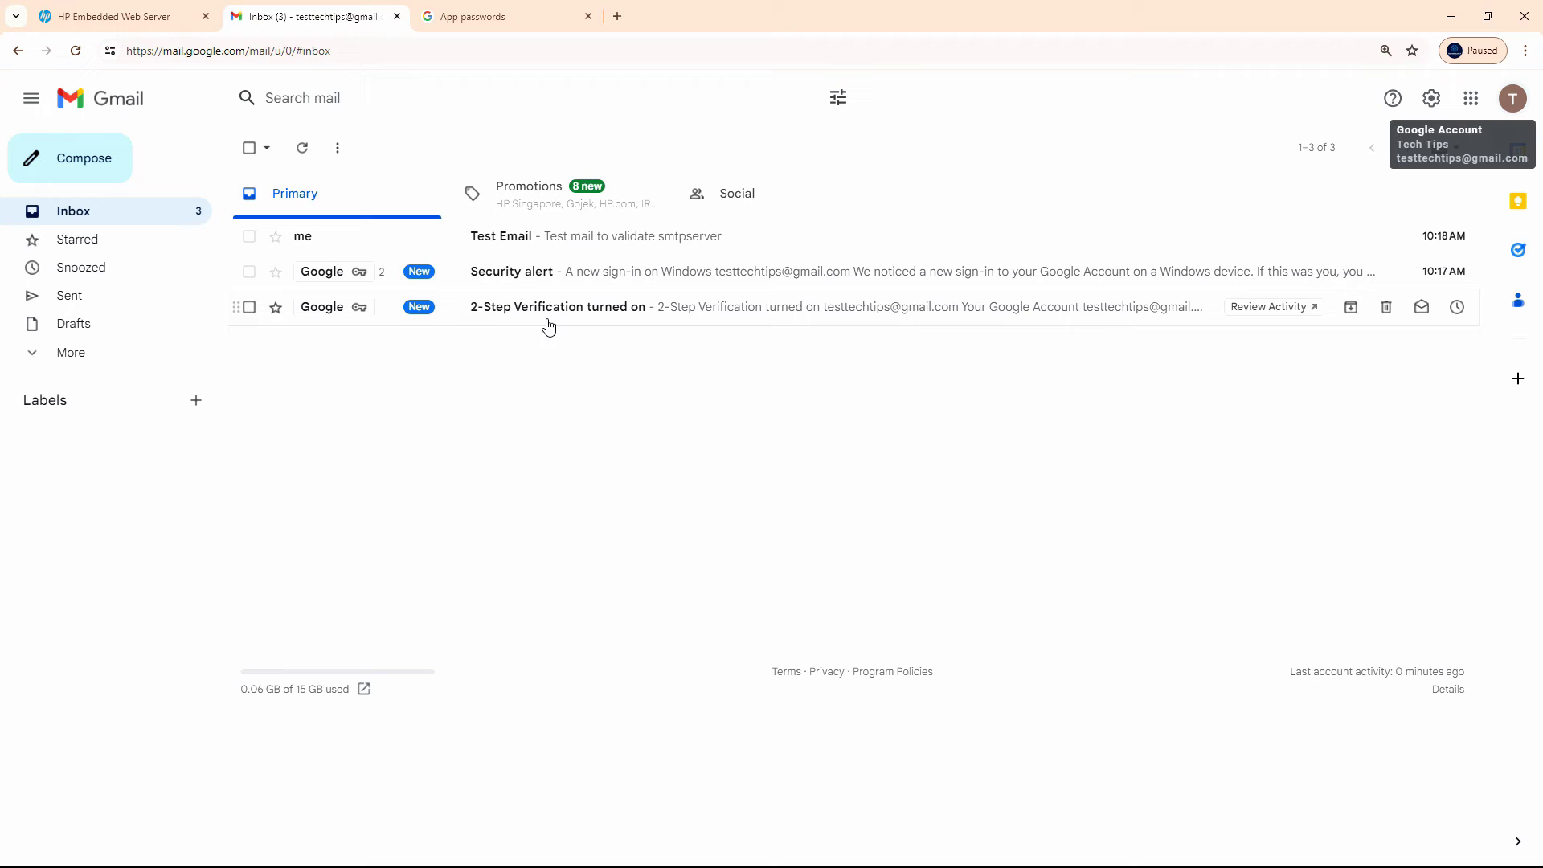
View the Test Email from Scan to Gmail reading "Test mail to validate smtpserver".
left_click(504, 240)
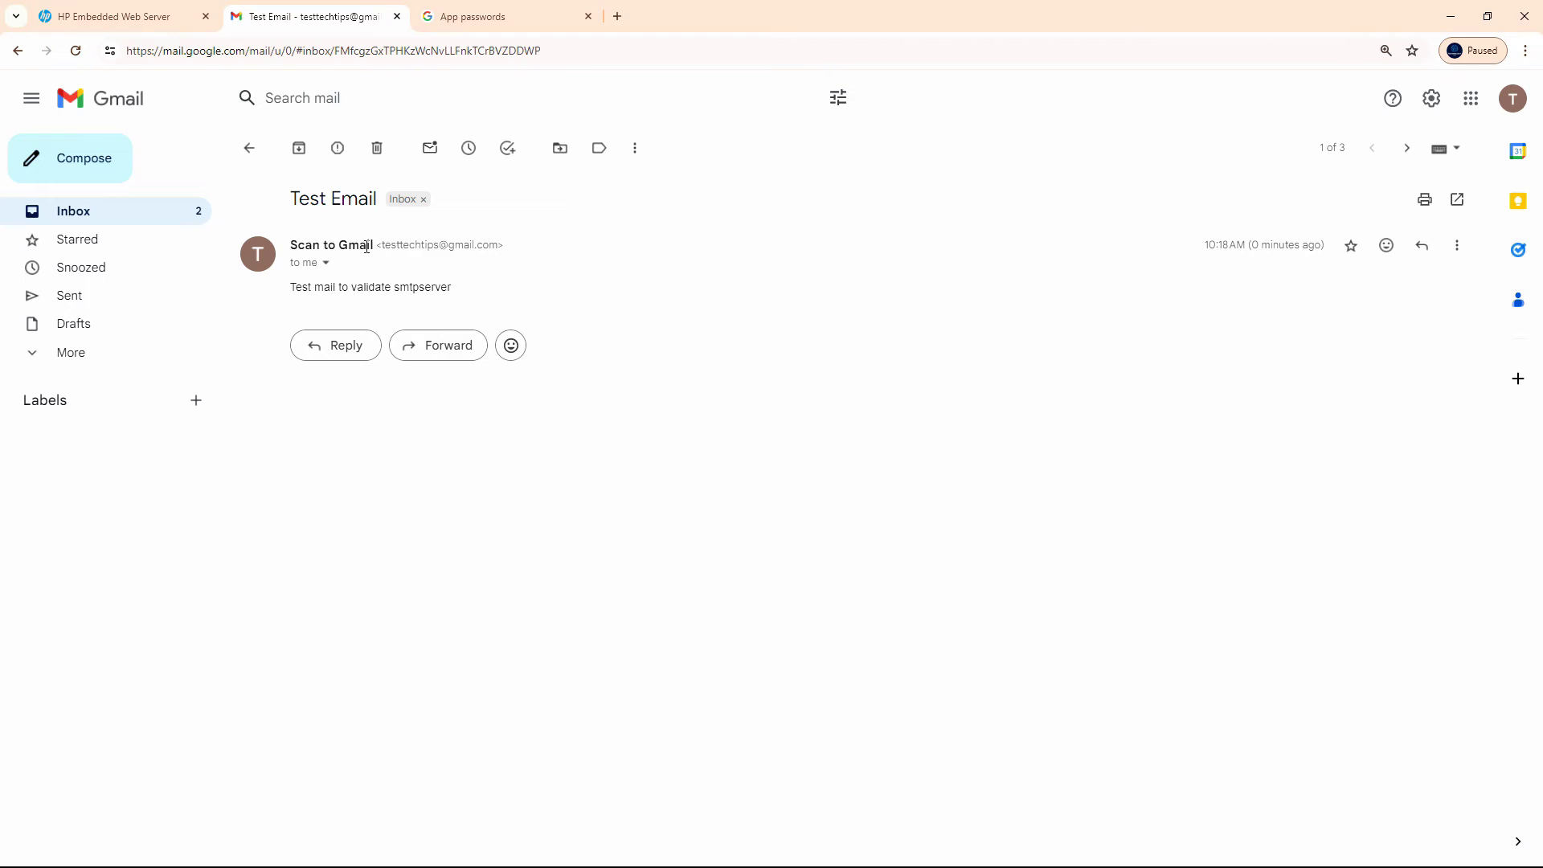
Return to the printer's Email Servers page with the Scan to Gmail profile saved.
left_click(153, 15)
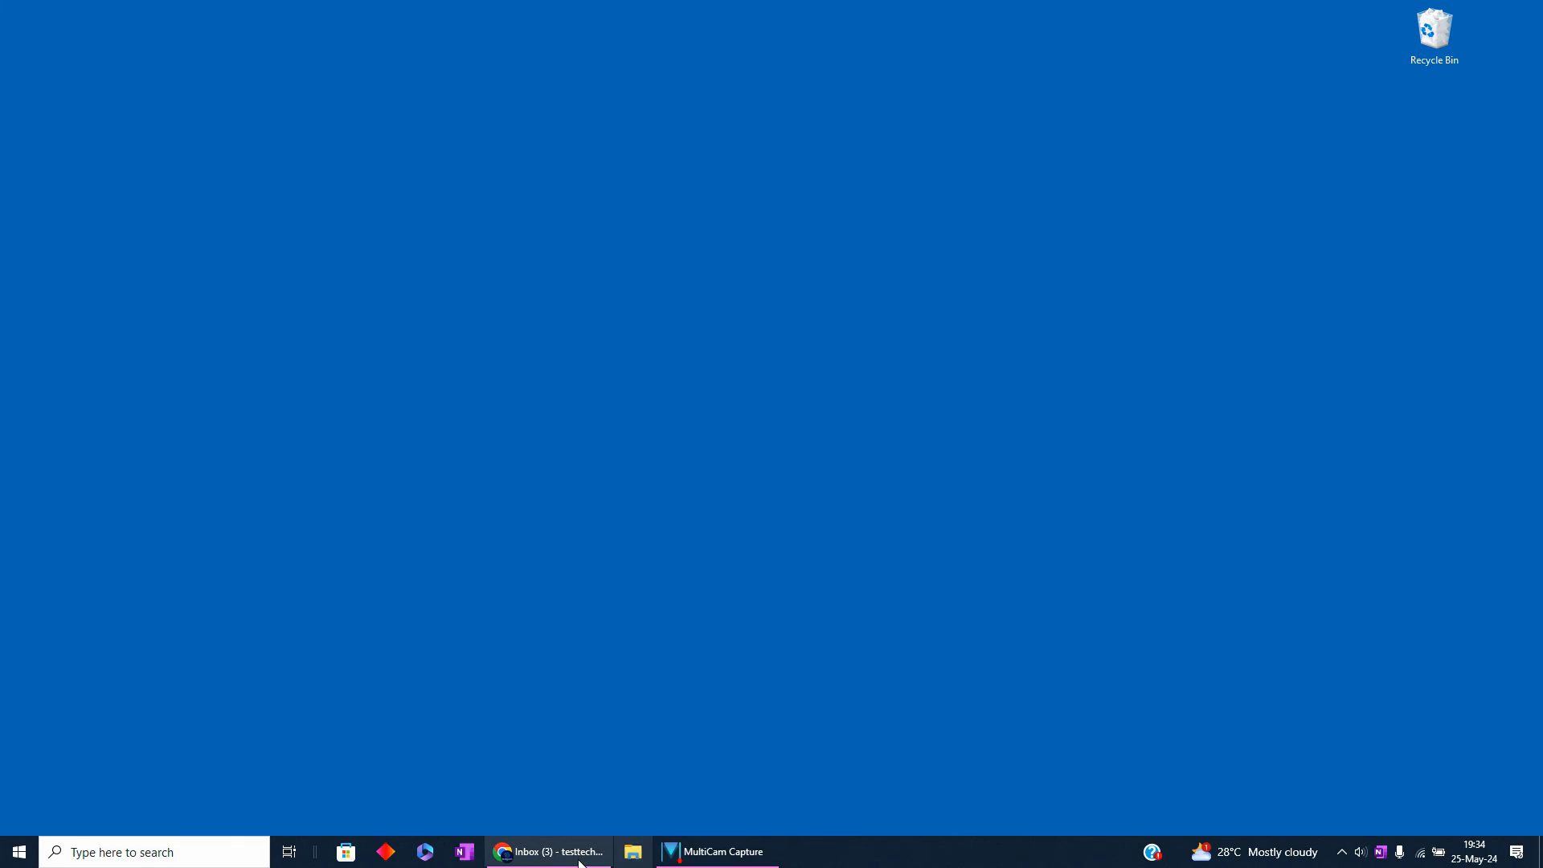
Restore the Gmail window and preview the three-page scan.pdf attached to the new Test email.
left_click(565, 851)
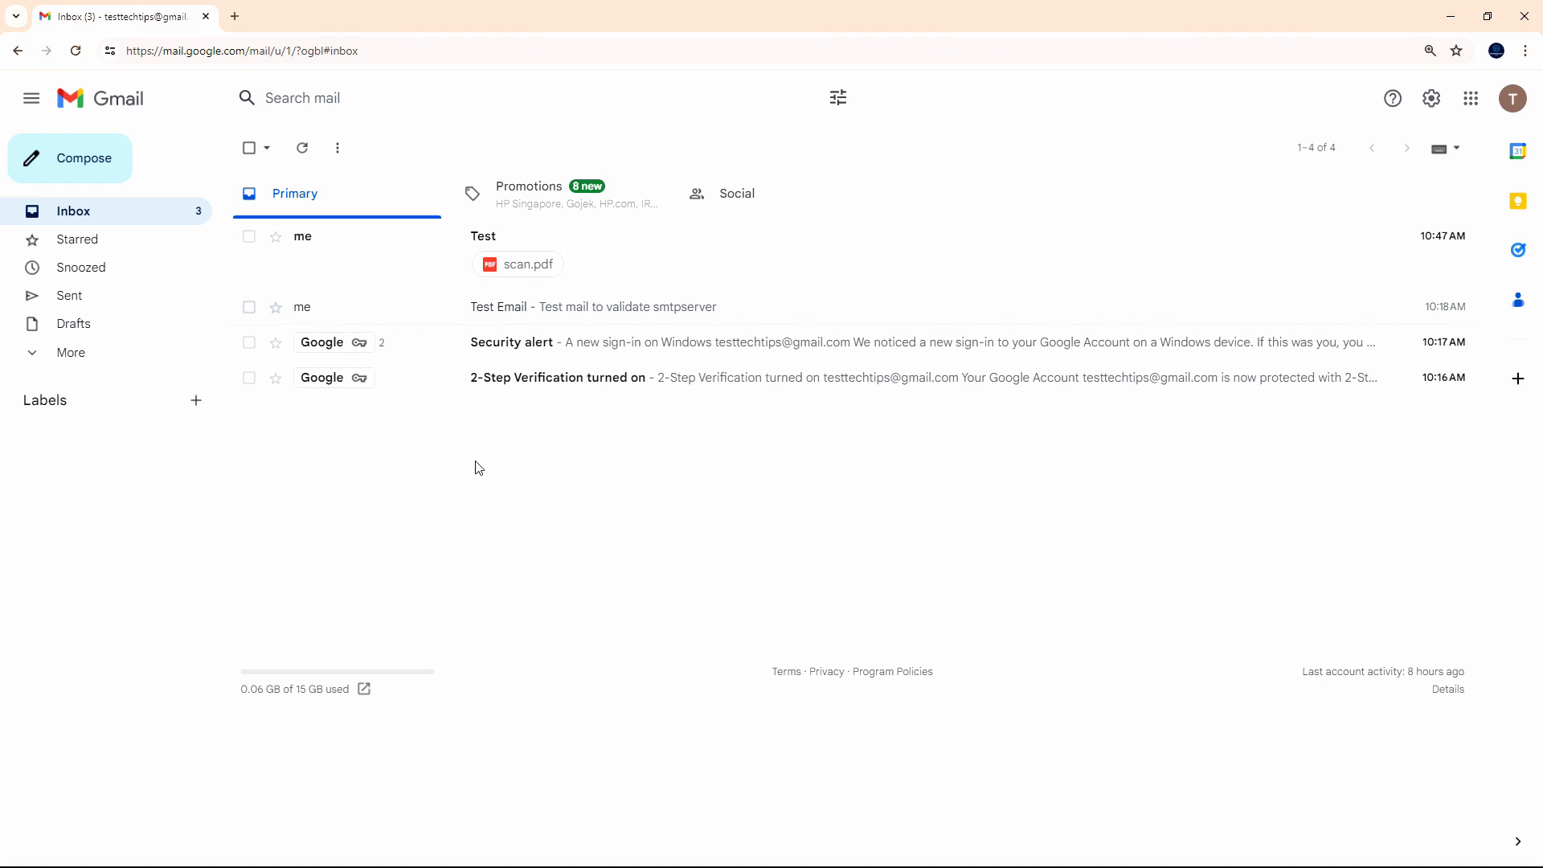
mouse_move(412, 264)
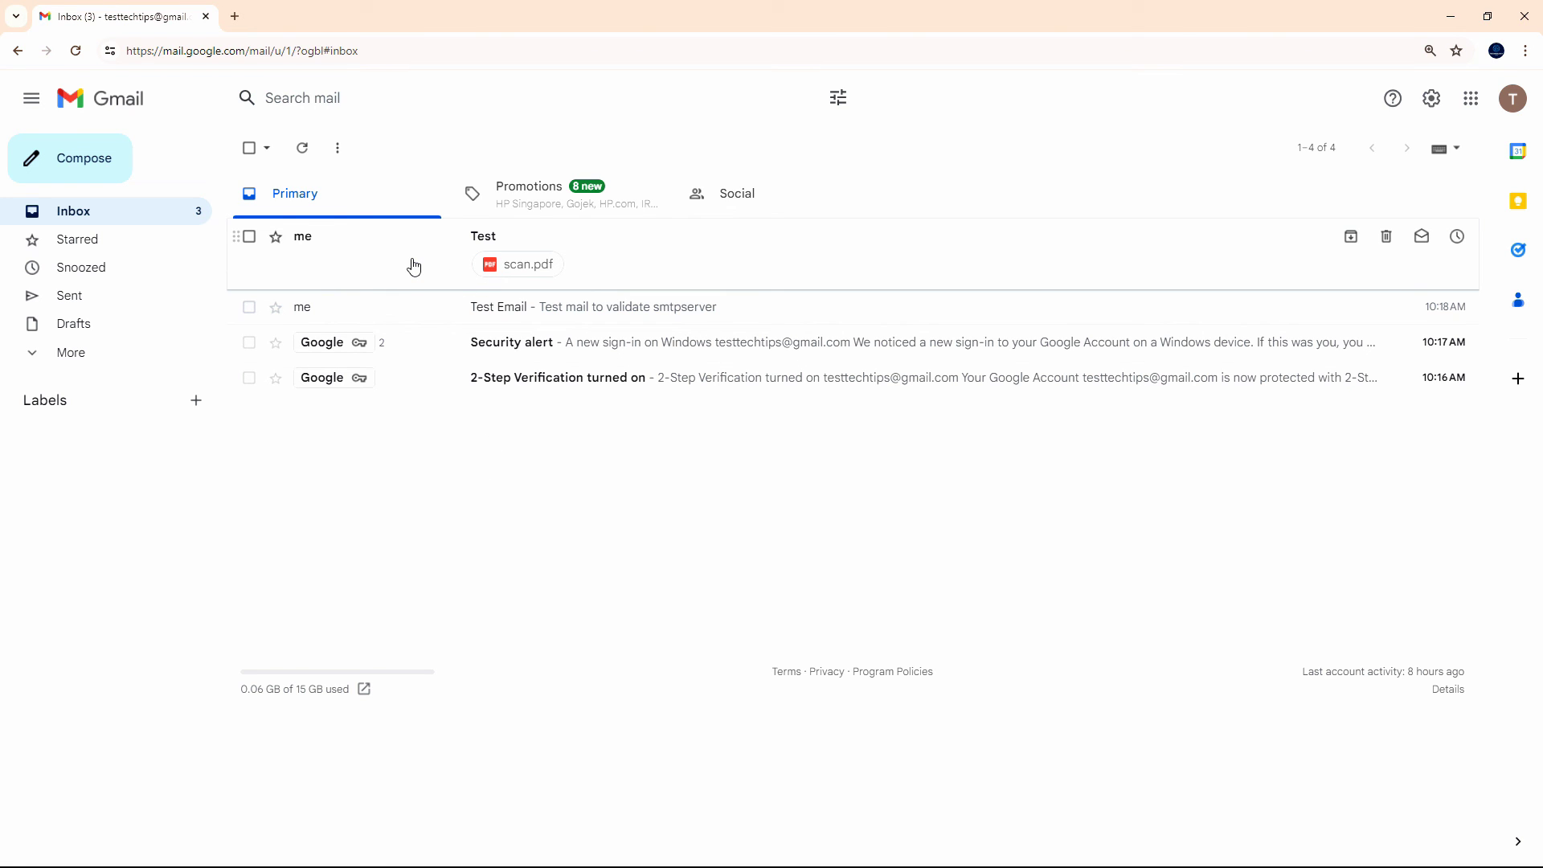
left_click(512, 271)
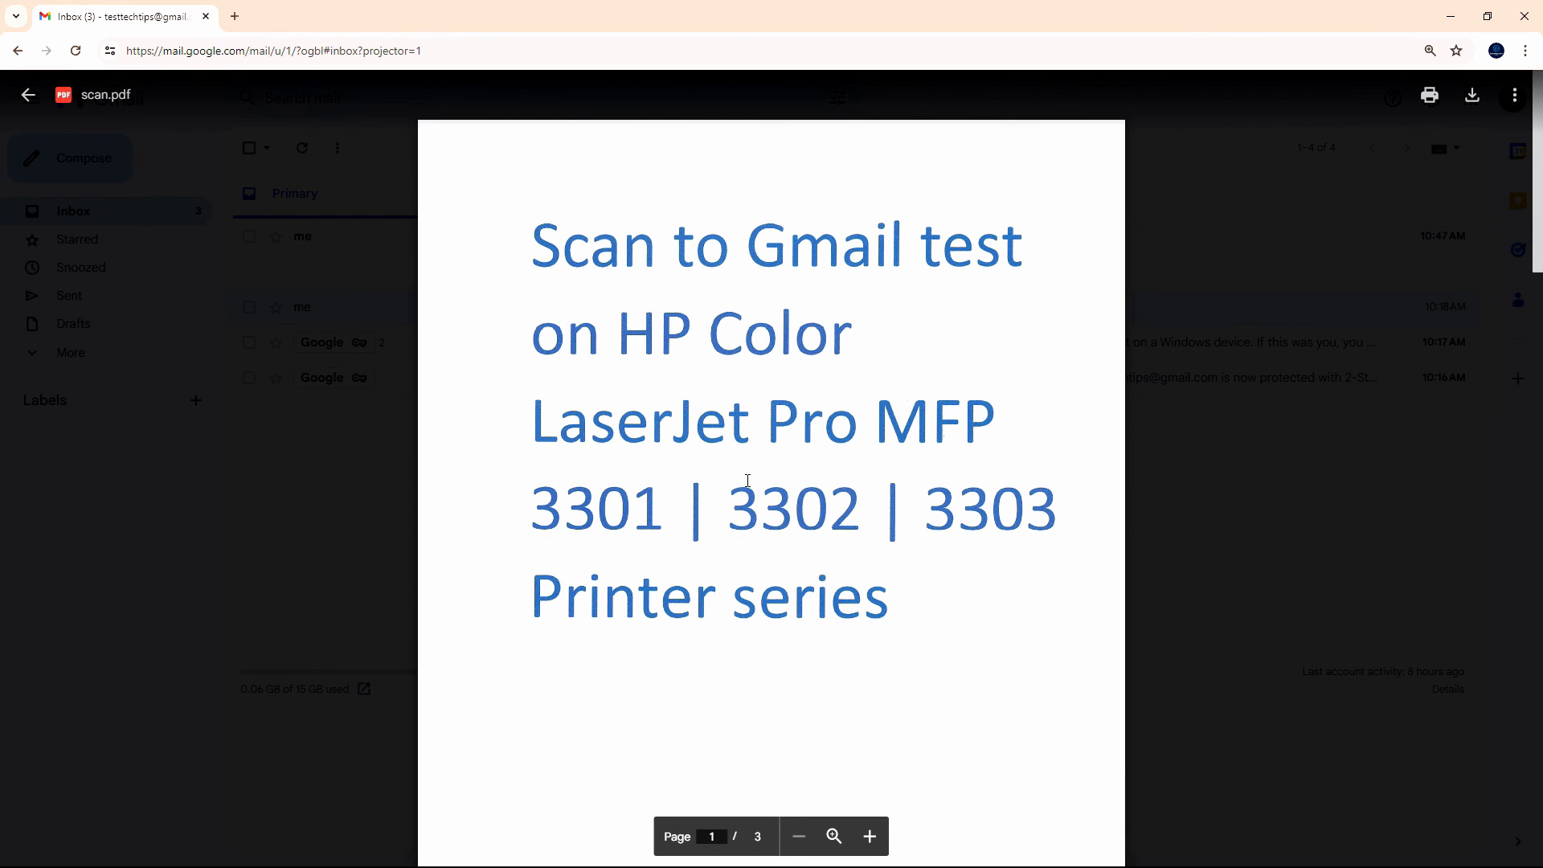
scroll(751, 483, "down", 2)
scroll(759, 490, "down", 2)
scroll(758, 491, "down", 4)
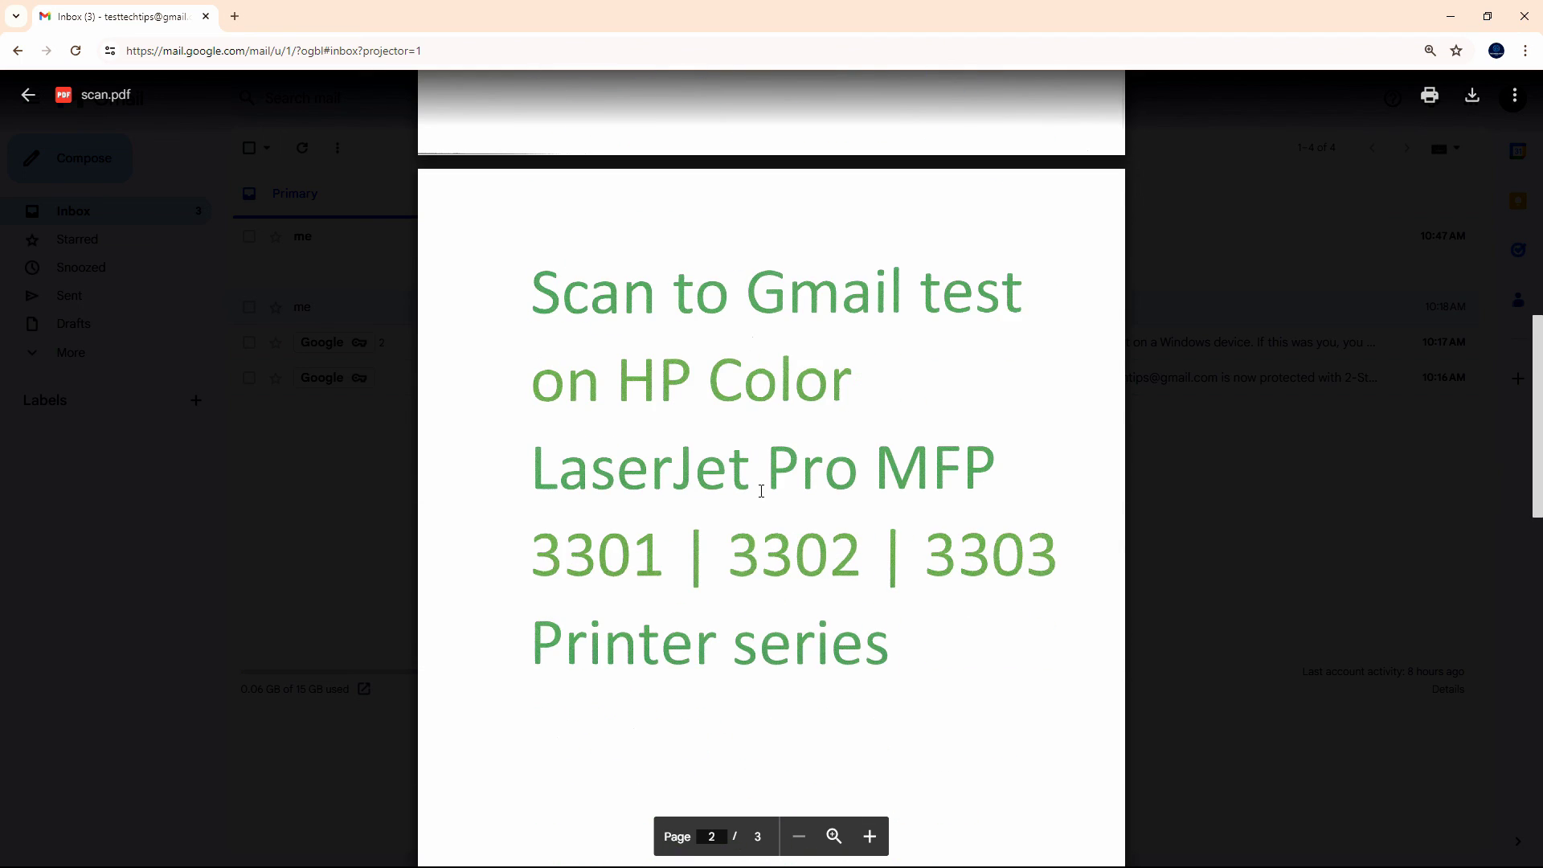
scroll(759, 489, "down", 4)
scroll(761, 490, "down", 4)
scroll(761, 491, "down", 3)
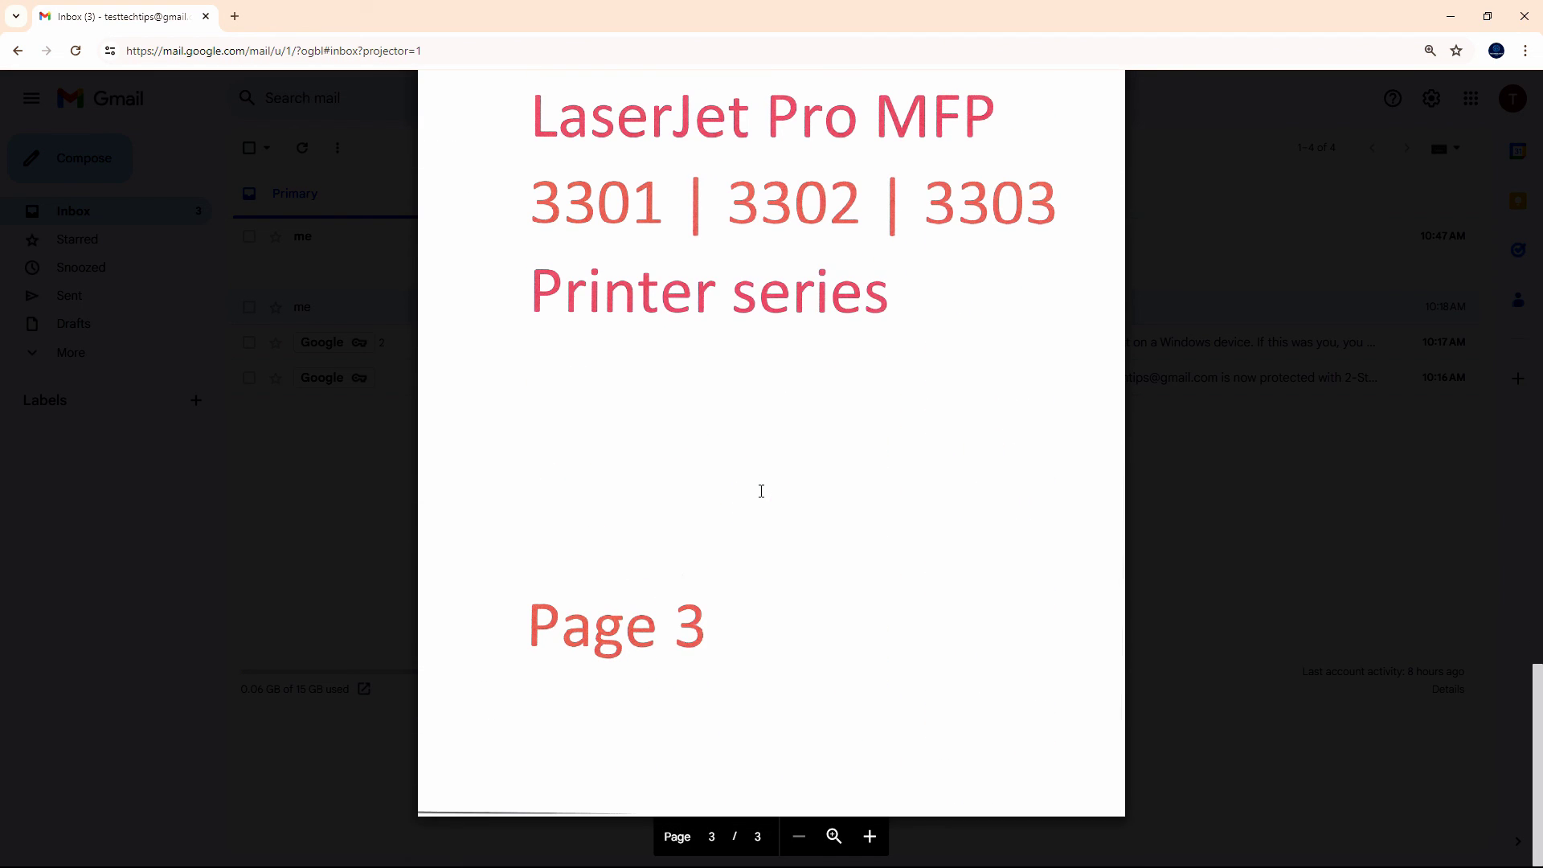
scroll(762, 493, "up", 2)
scroll(760, 494, "up", 10)
scroll(763, 491, "up", 4)
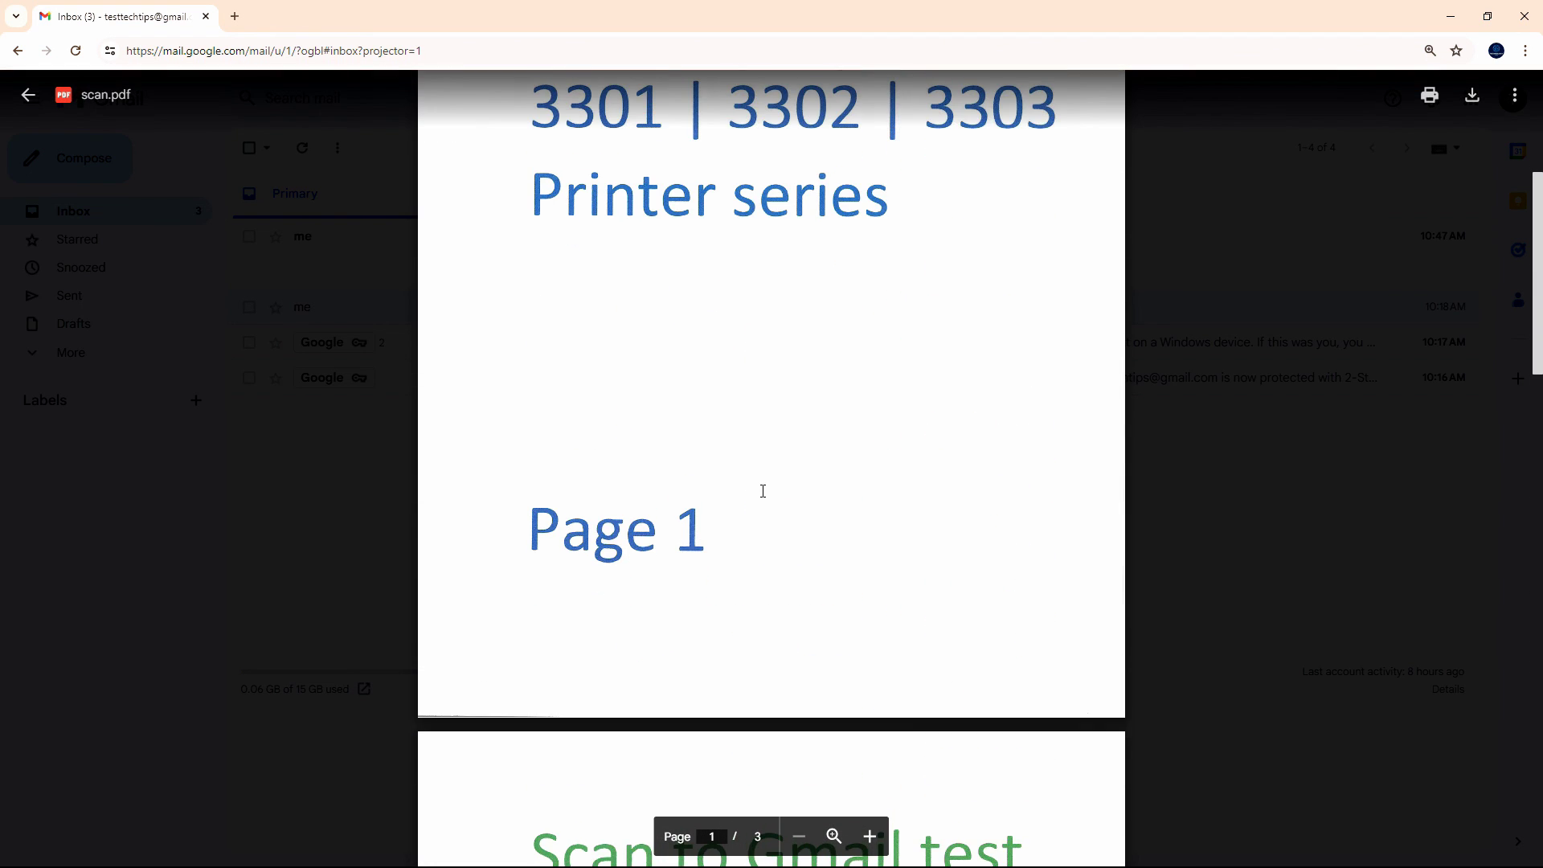
scroll(766, 484, "up", 3)
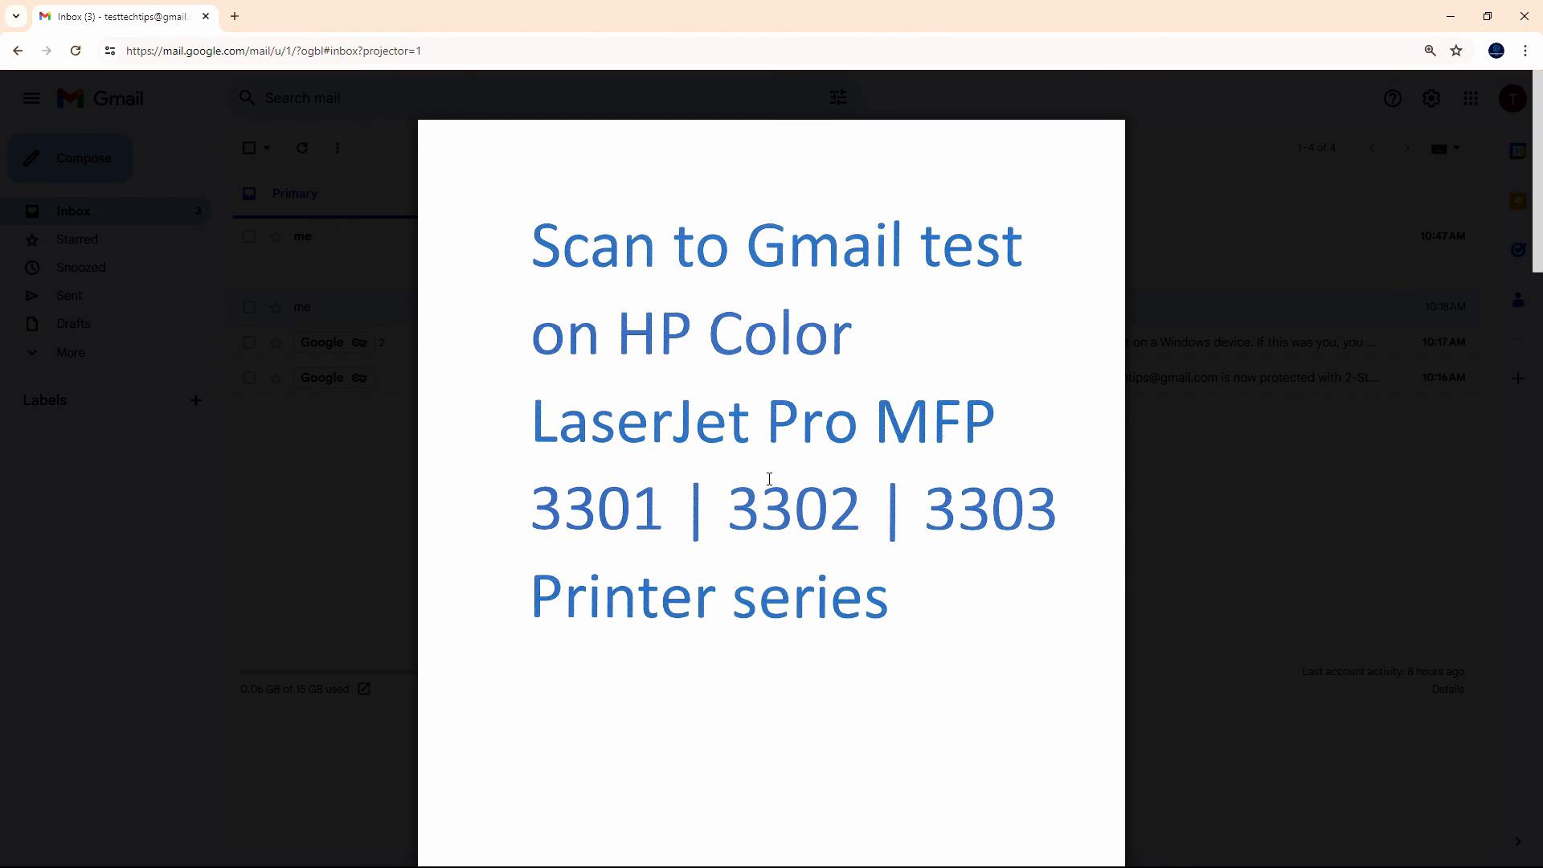